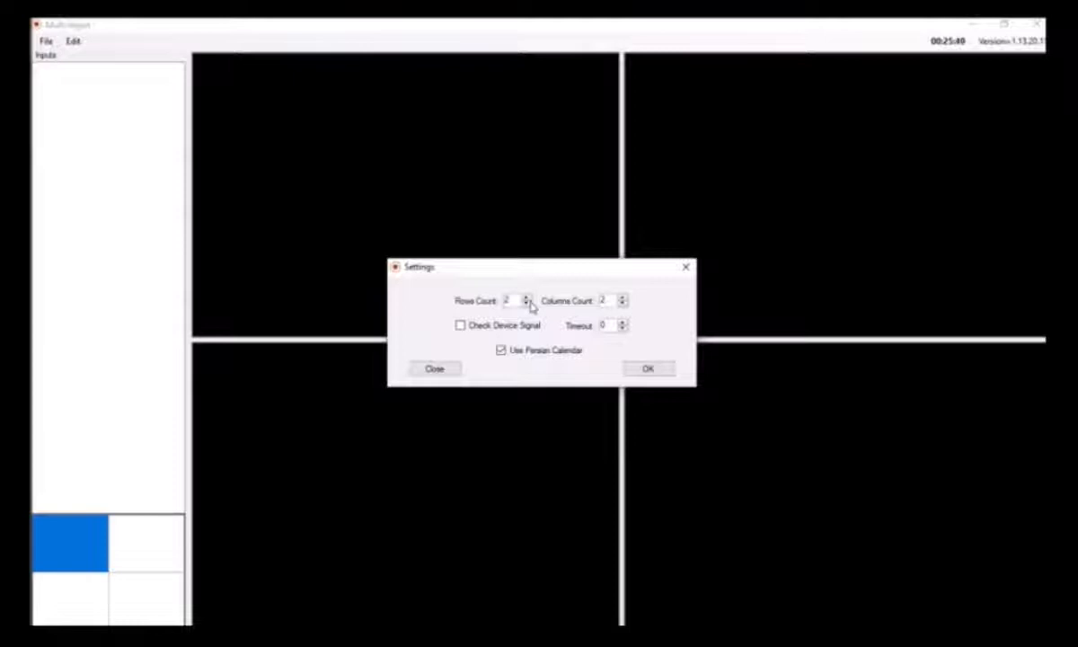
Close the Settings dialog and add a new input to the first cell of the 2x2 layout grid
left_click(686, 268)
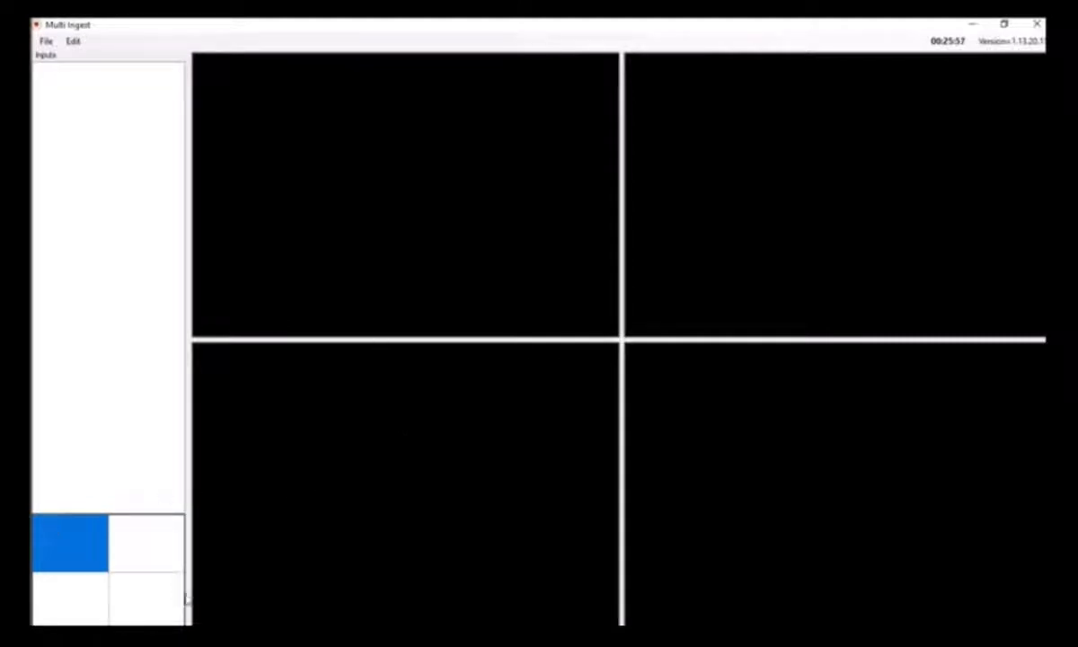
left_click(146, 546)
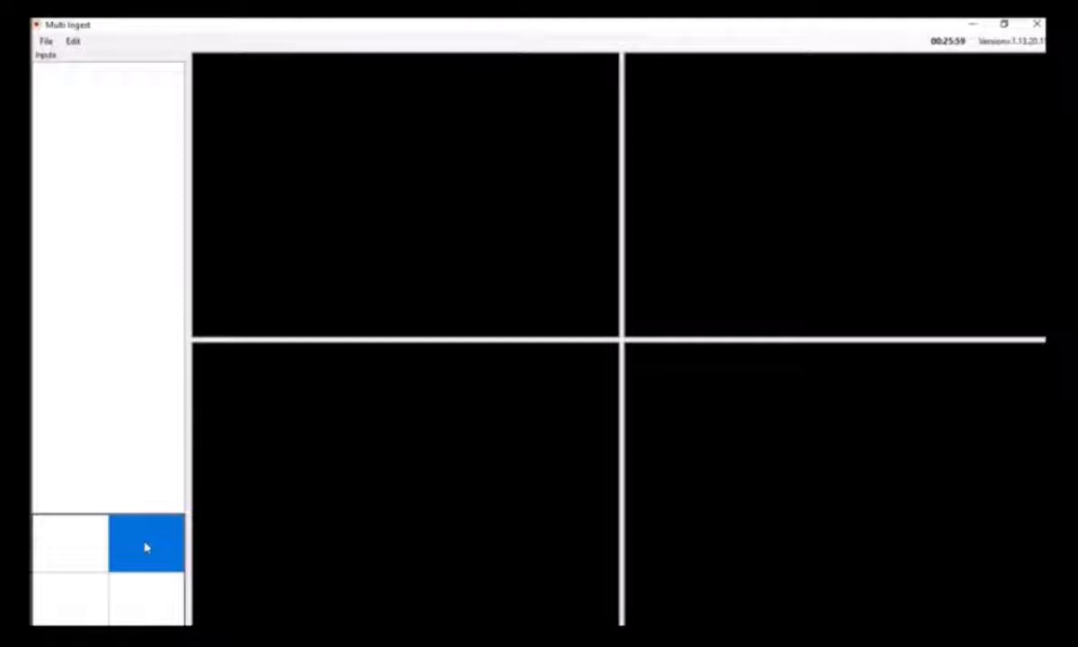
left_click(74, 612)
left_click(74, 549)
left_click(144, 610)
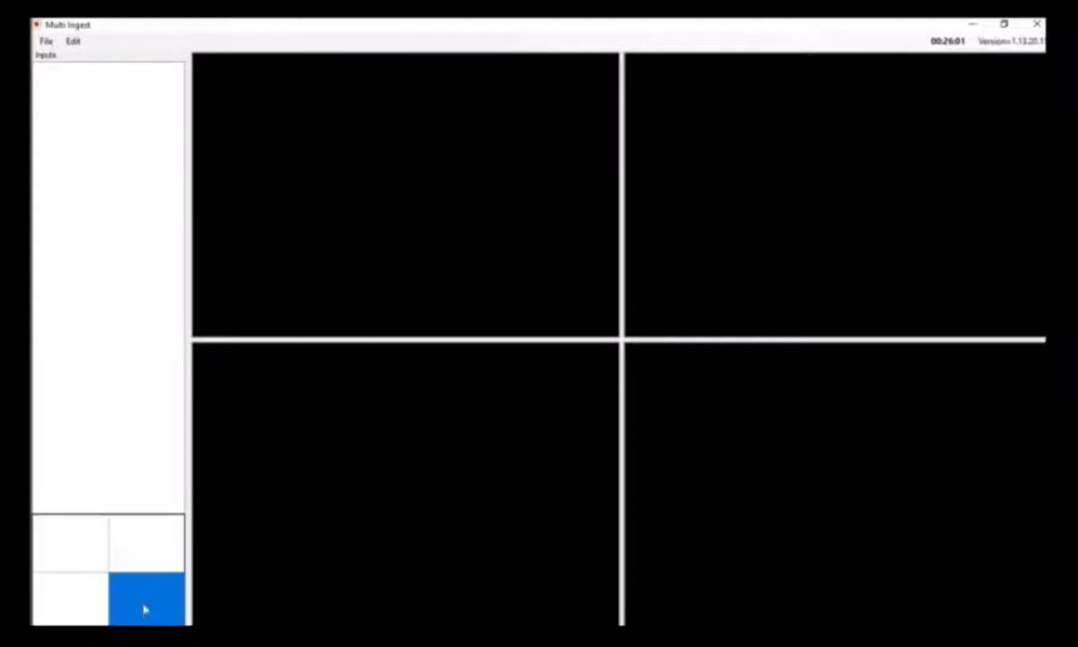
left_click(65, 536)
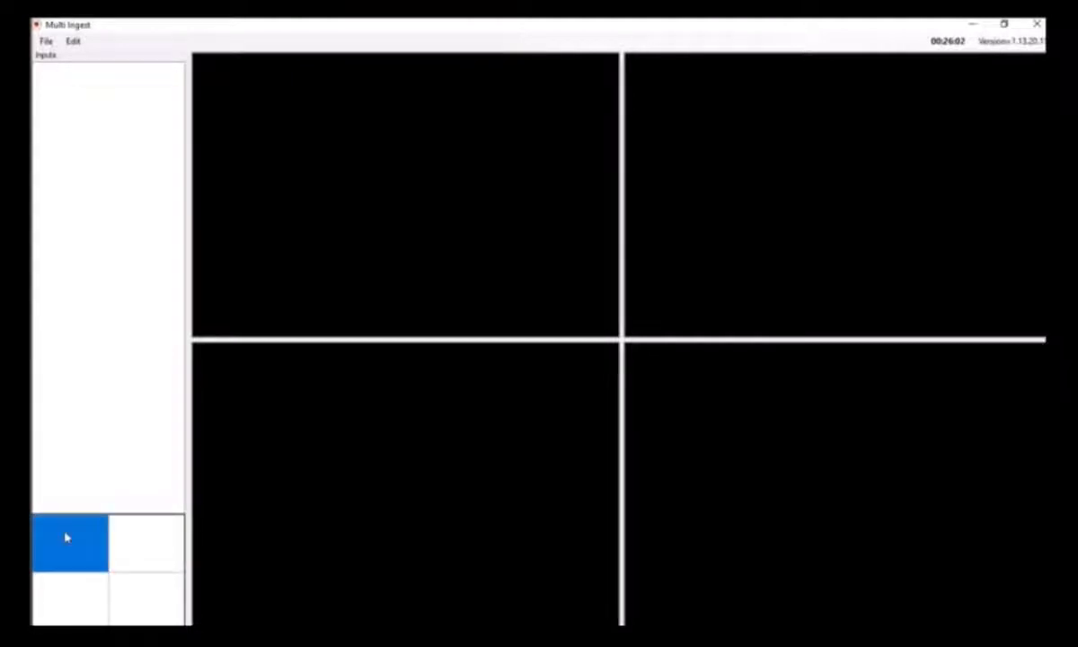
left_click(75, 42)
left_click(97, 57)
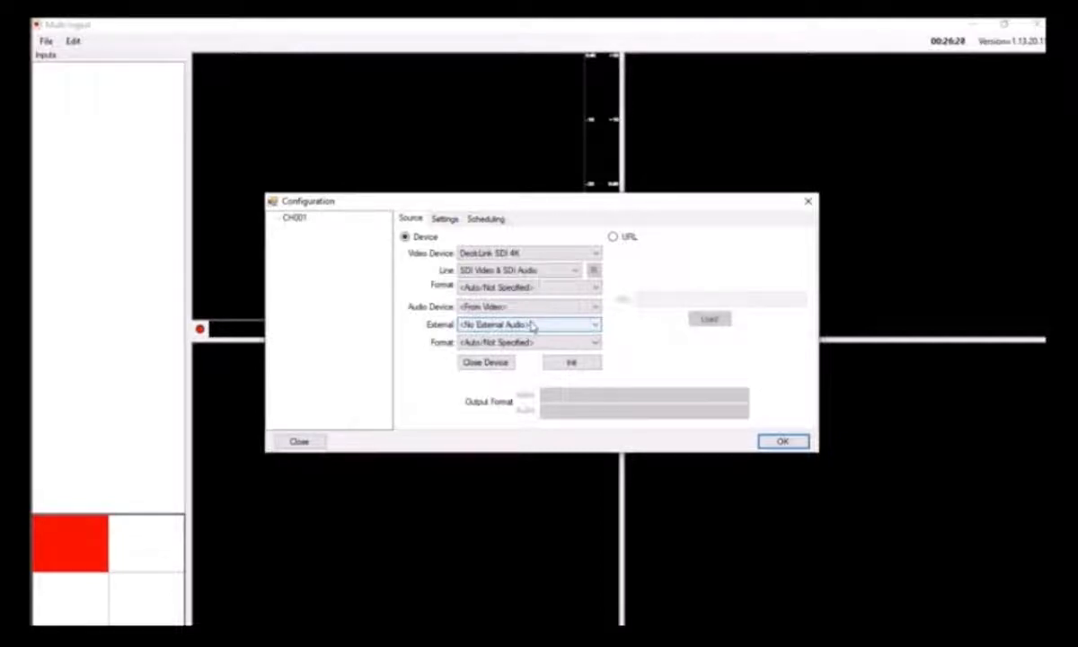
Set the input's video device to DeckLink Mini Recorder with the HD1080-50i HDYC 1920x1080 format
left_click(571, 254)
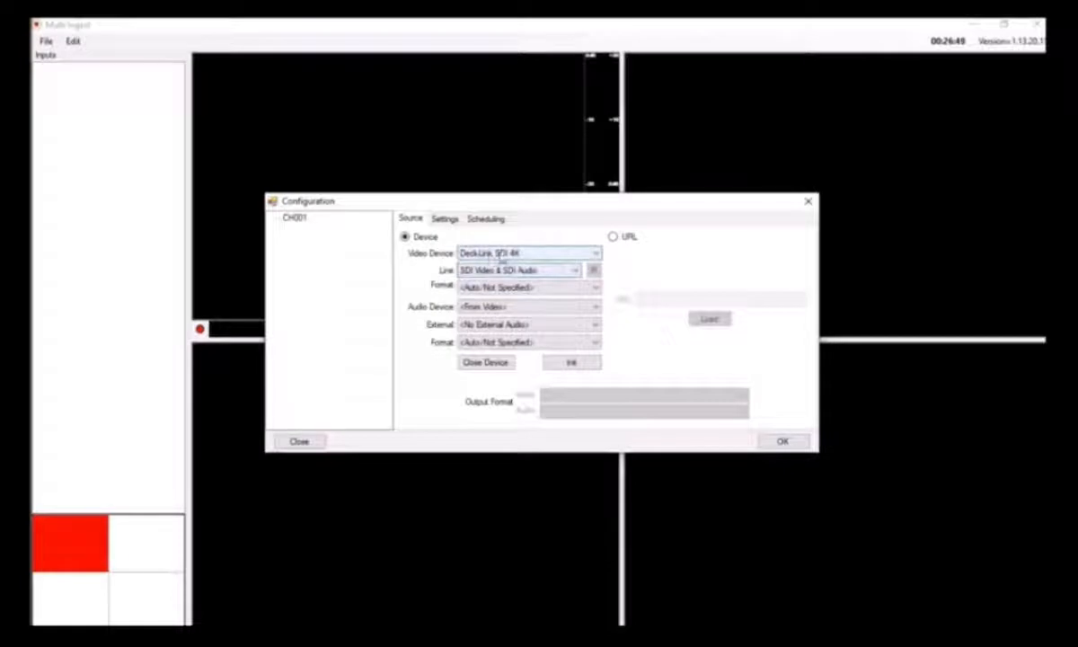
left_click(536, 253)
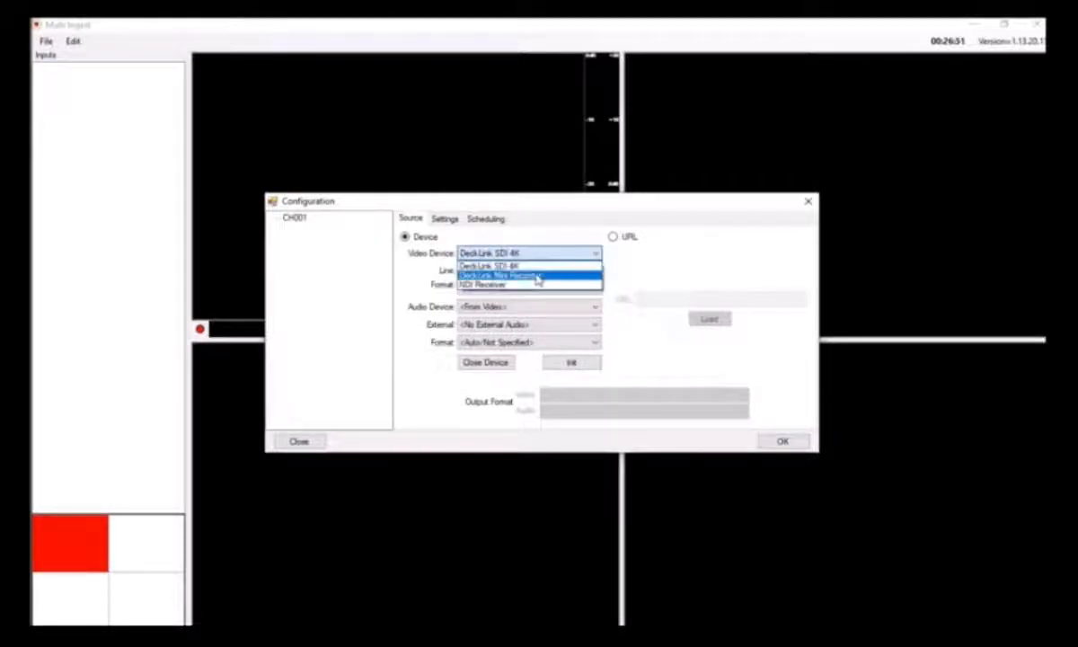
left_click(536, 277)
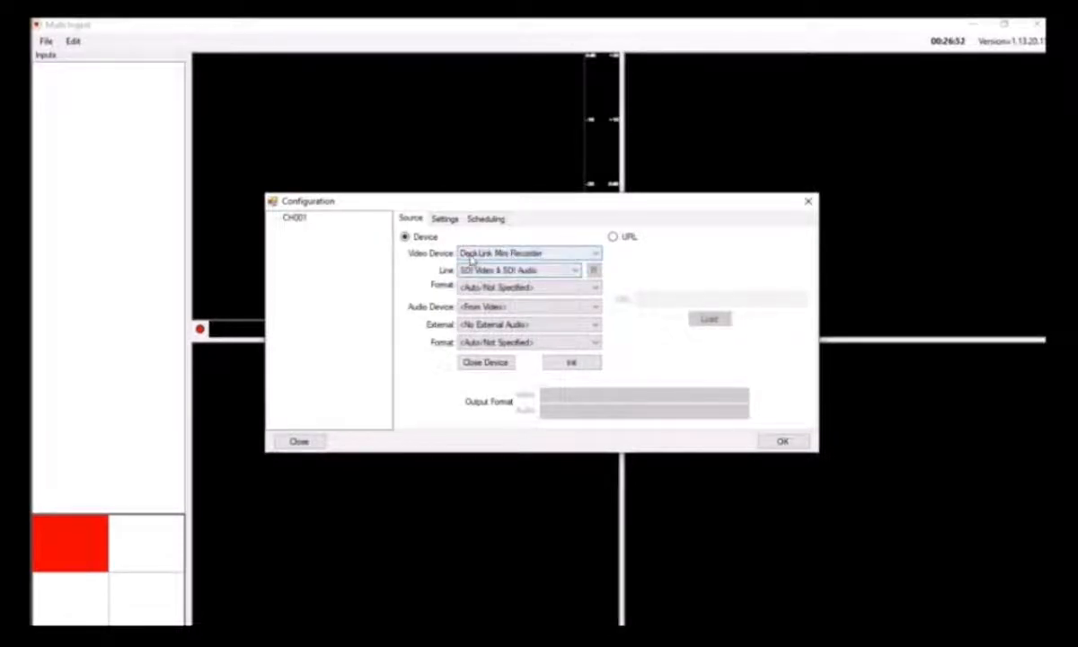
left_click(557, 287)
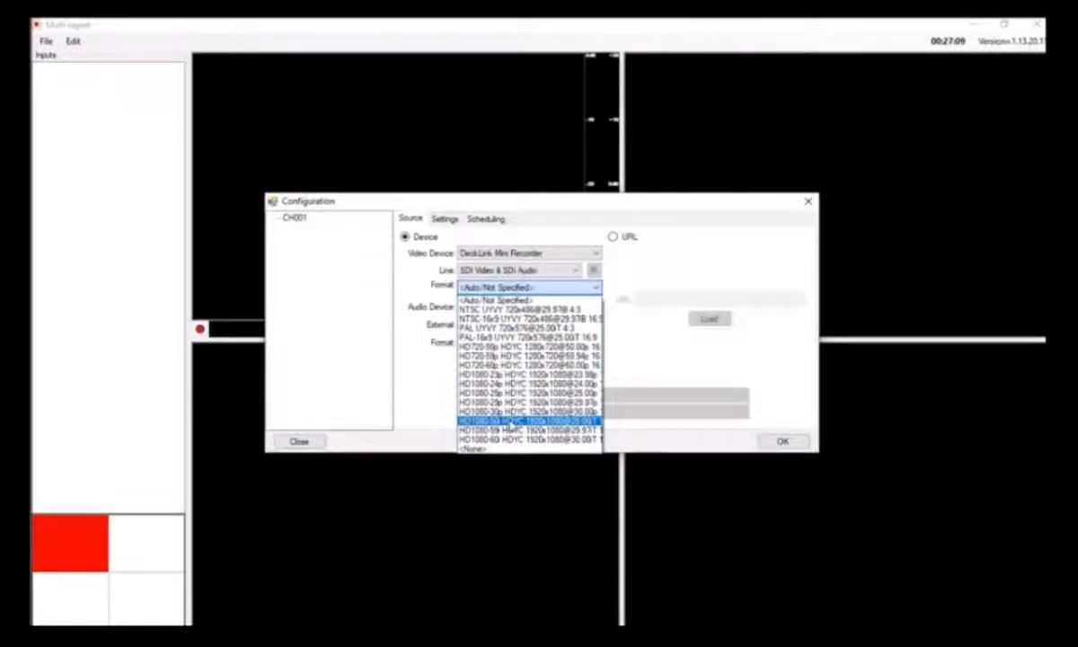
left_click(510, 422)
Set the input's audio format to 48000 Hz, 2 Ch, 16-bit and initialize the device
left_click(555, 342)
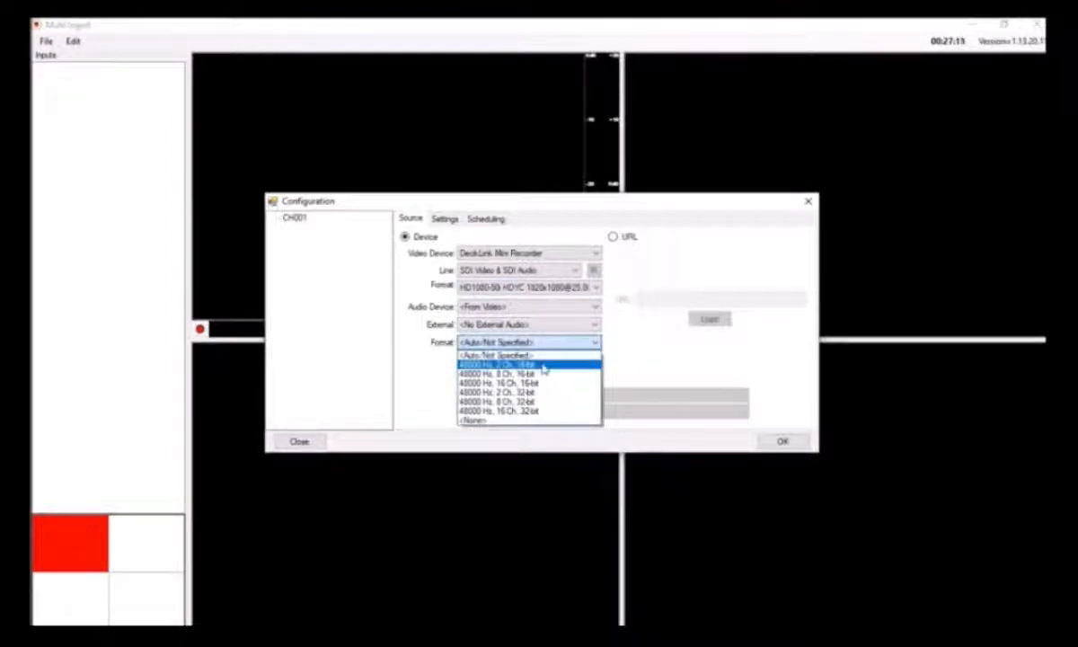
left_click(543, 366)
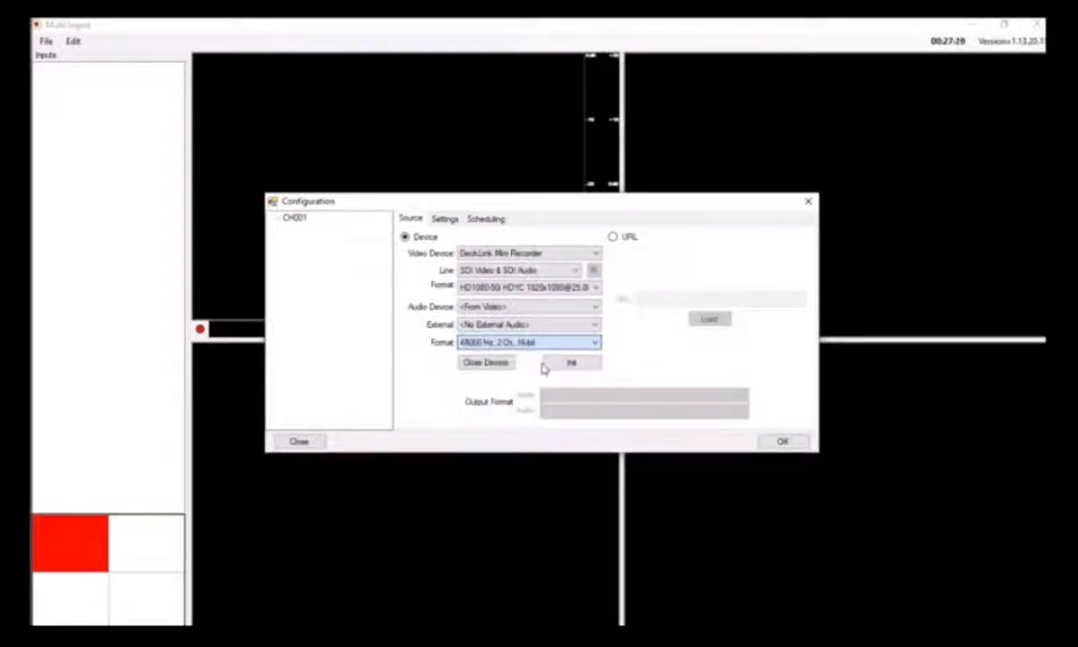
left_click(589, 364)
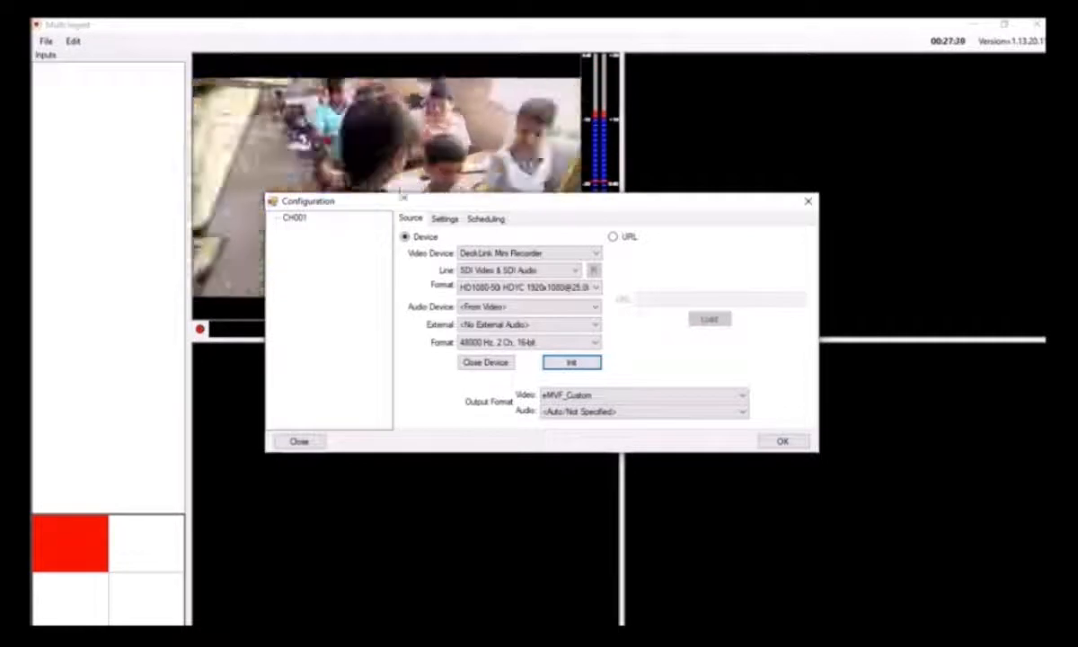
Set the output format to eMVF_HD1080_50i video and 48000 Hz, 2 Ch, 16-bit audio, and accept the configuration
left_click(601, 396)
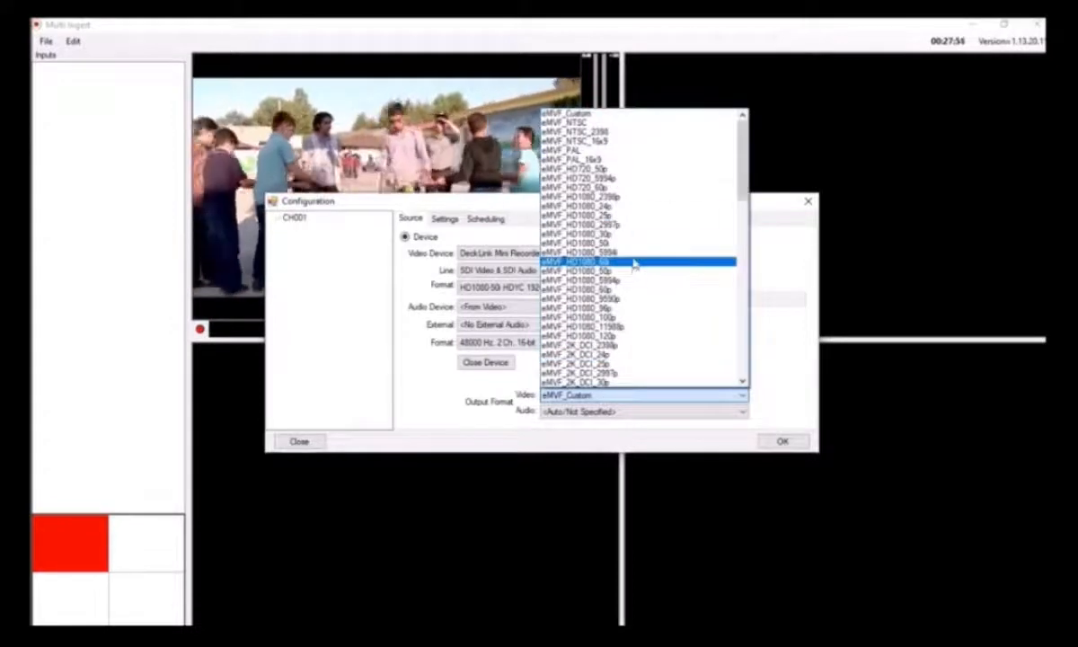
left_click(632, 243)
left_click(631, 413)
left_click(607, 131)
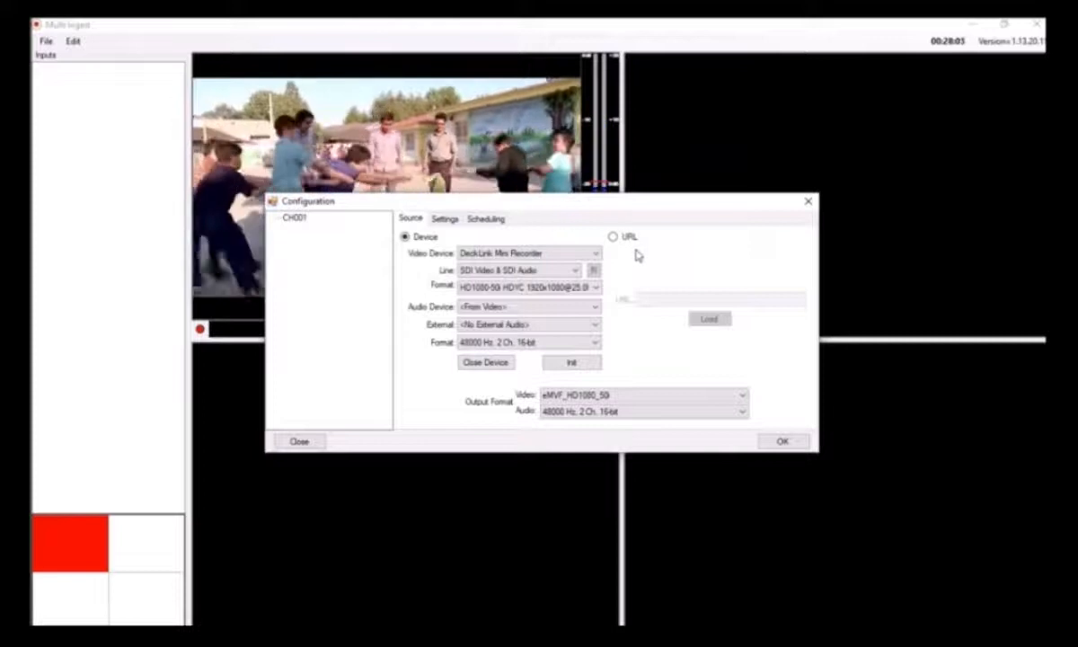
left_click(782, 441)
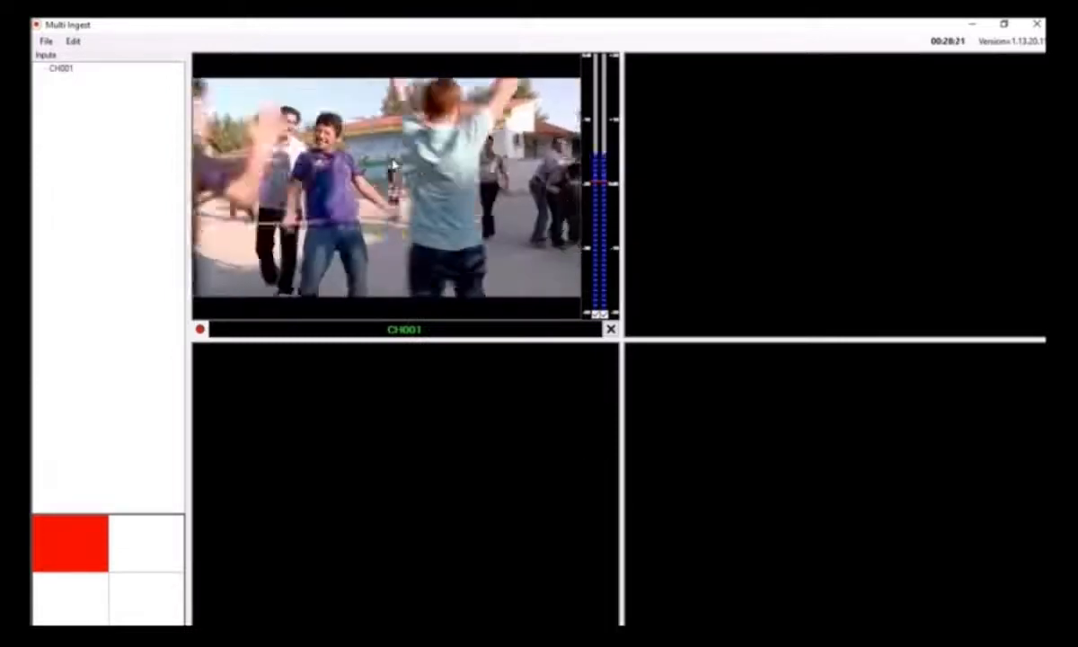
Reopen the configuration of channel CH001 and add and save an encoder with the MP4 profile
right_click(61, 70)
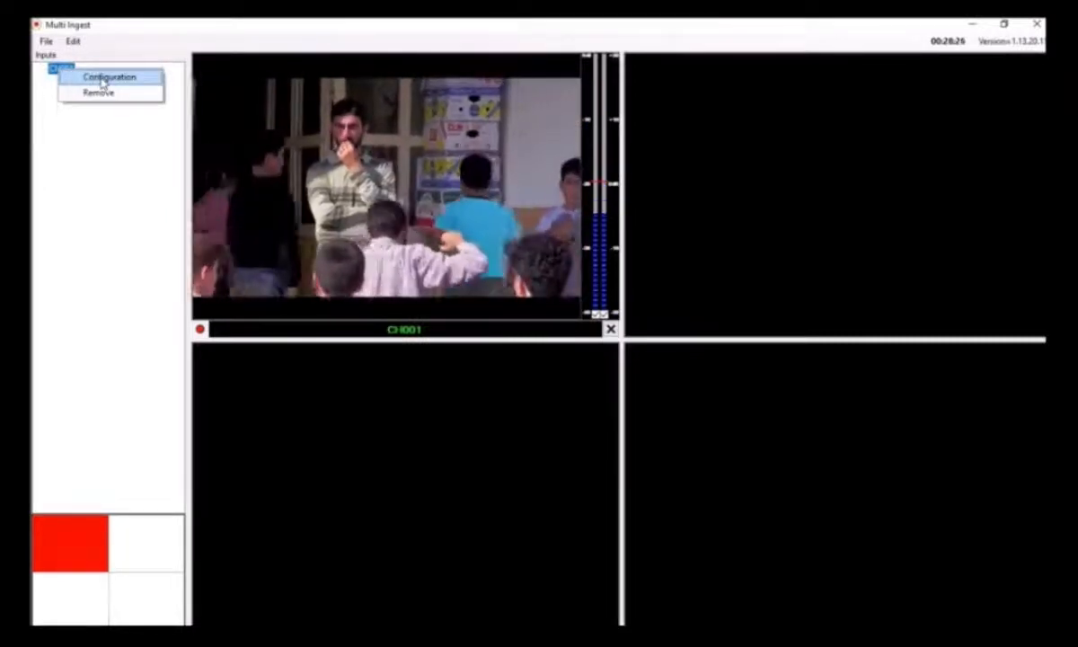
left_click(102, 79)
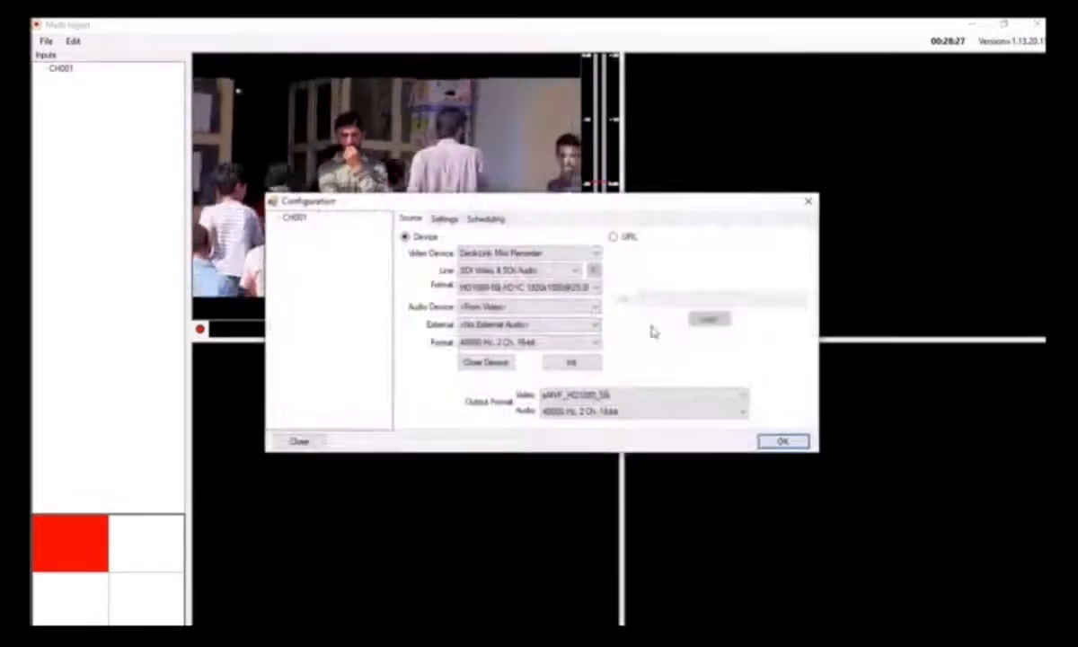
left_click(296, 218)
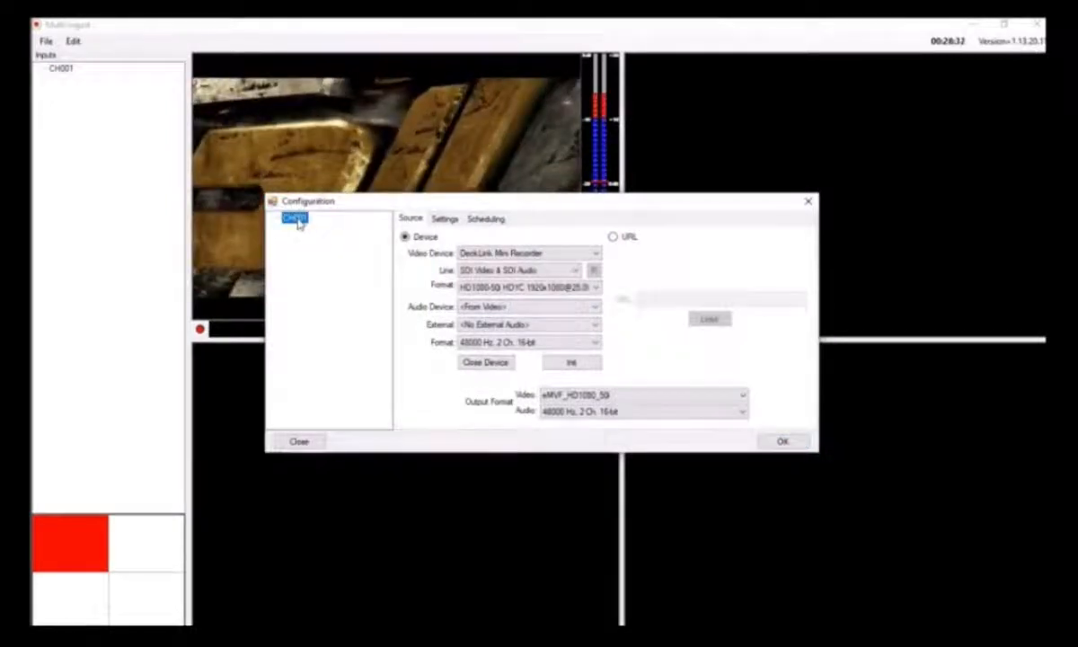
left_click(346, 227)
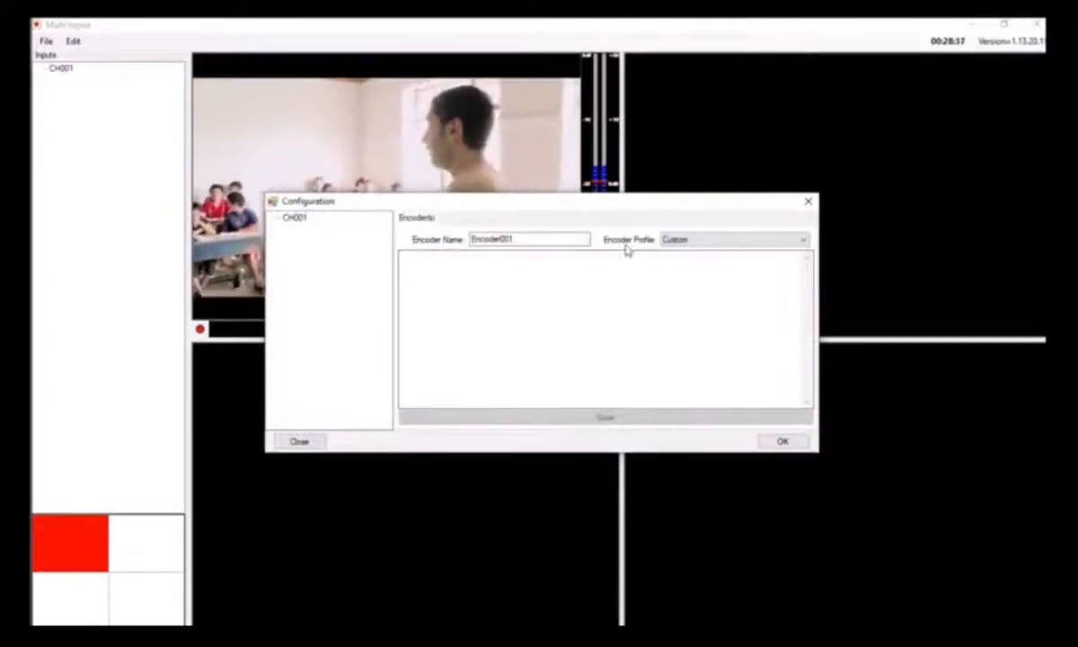
left_click(763, 241)
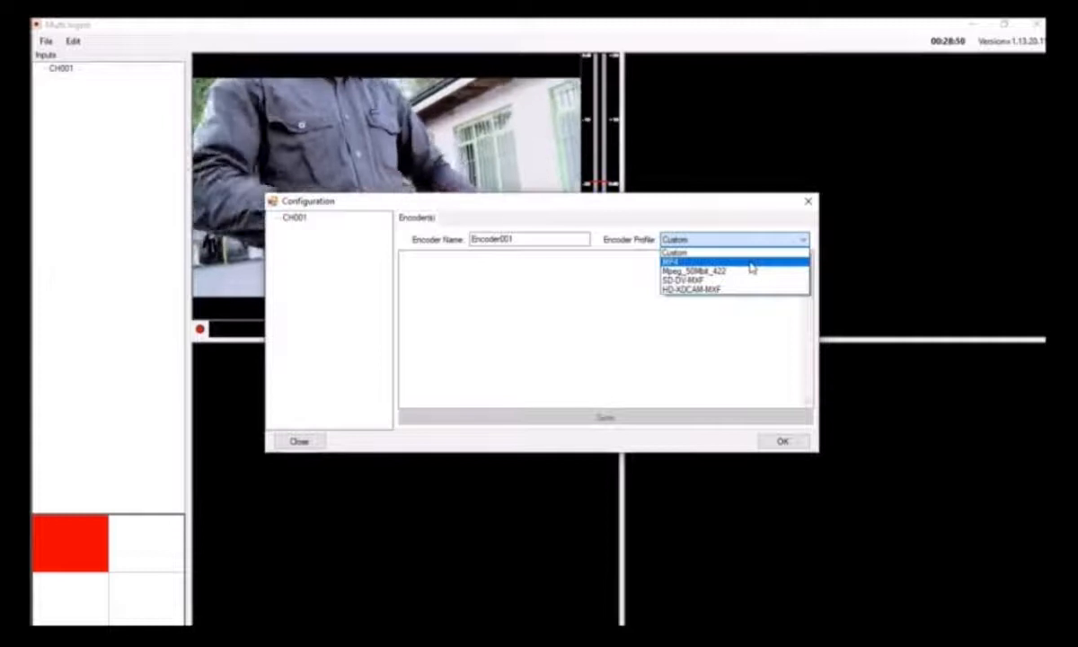
left_click(750, 262)
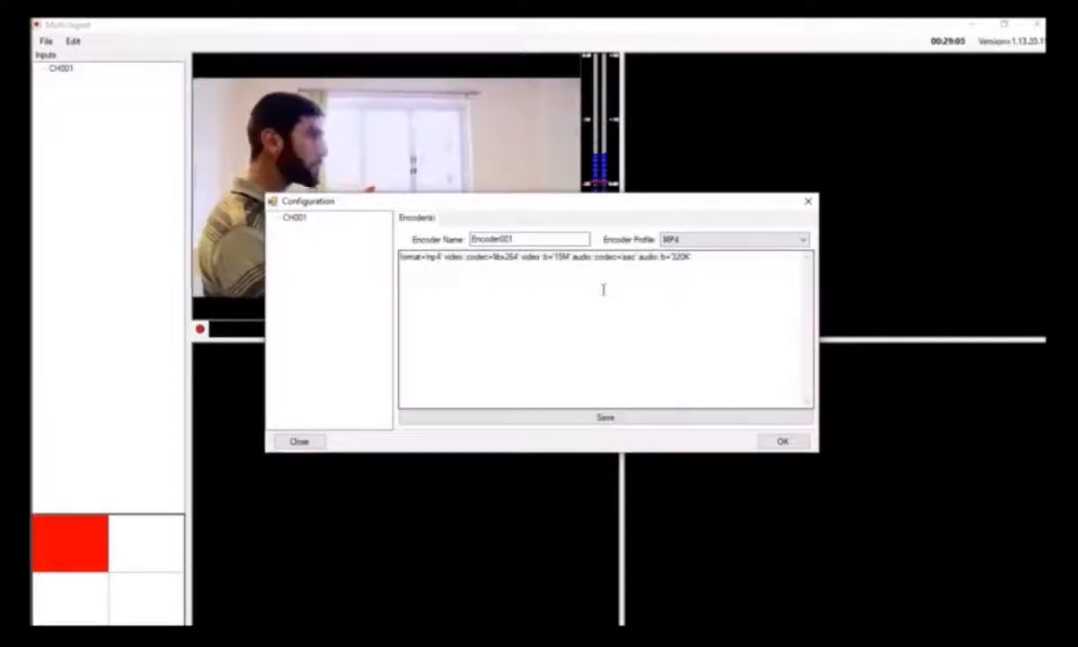
left_click(607, 416)
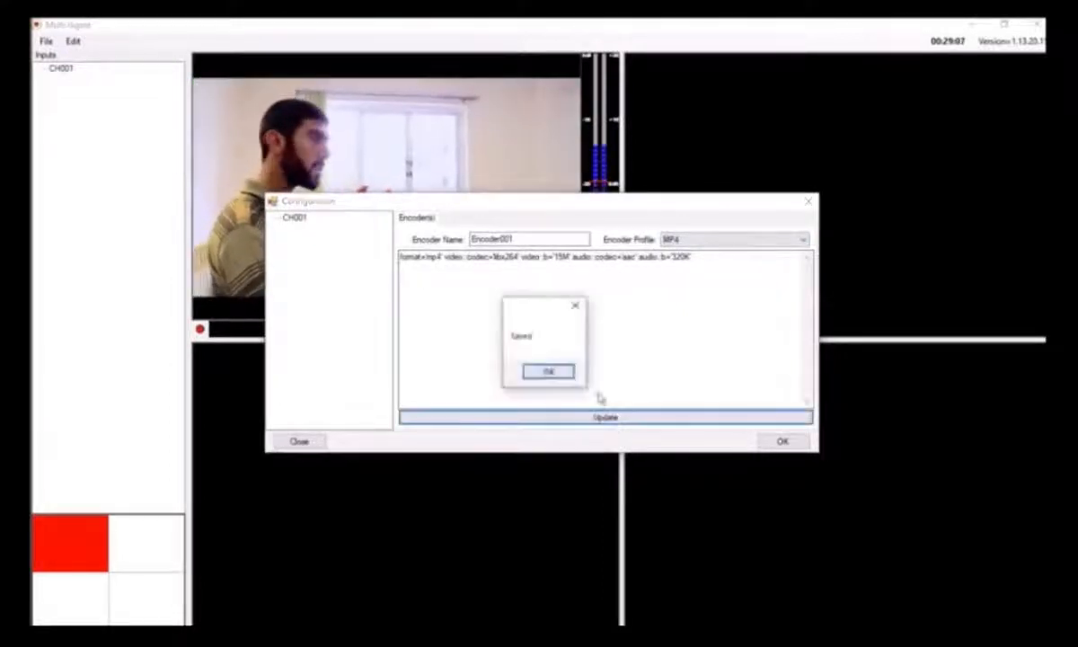
left_click(548, 371)
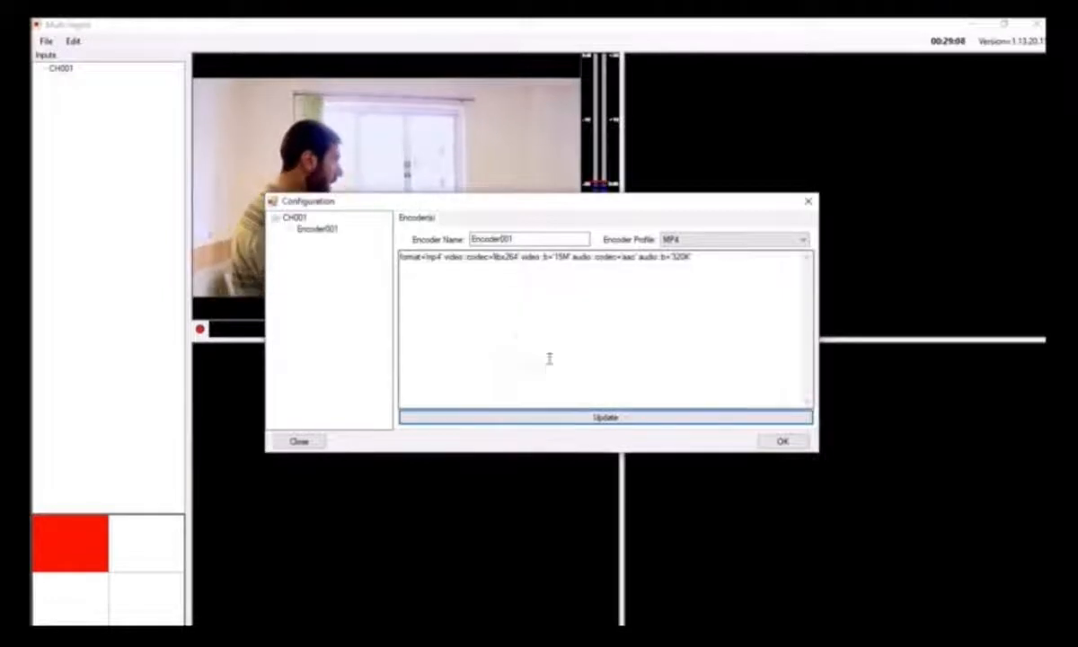
Add a second encoder to CH001 with the Mpeg_50Mbit_422 profile and save it
left_click(315, 231)
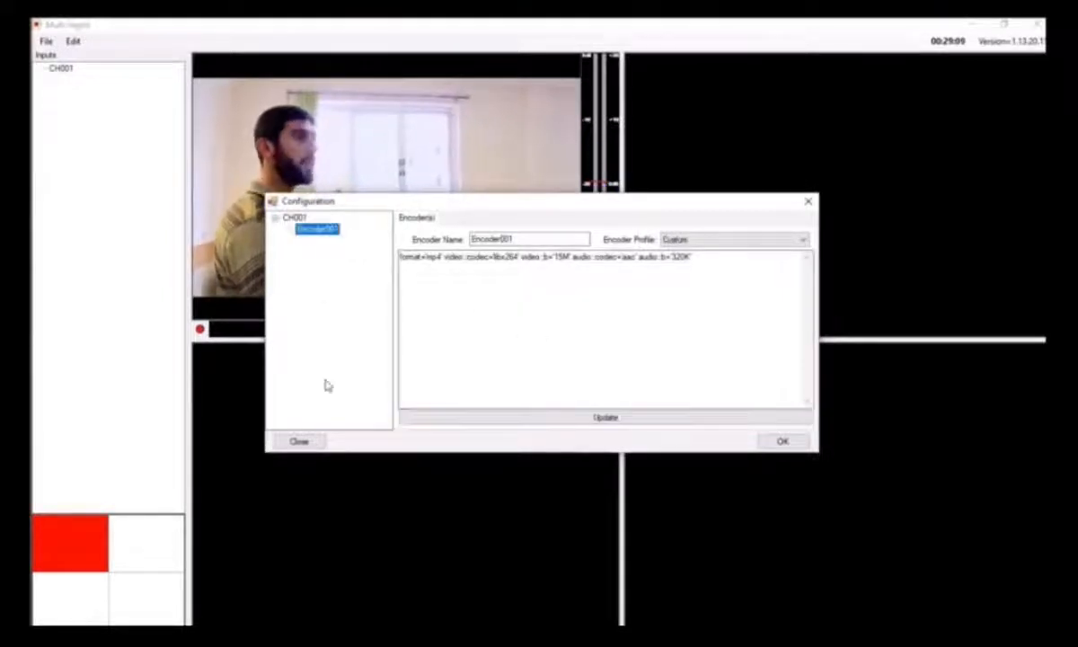
left_click(292, 218)
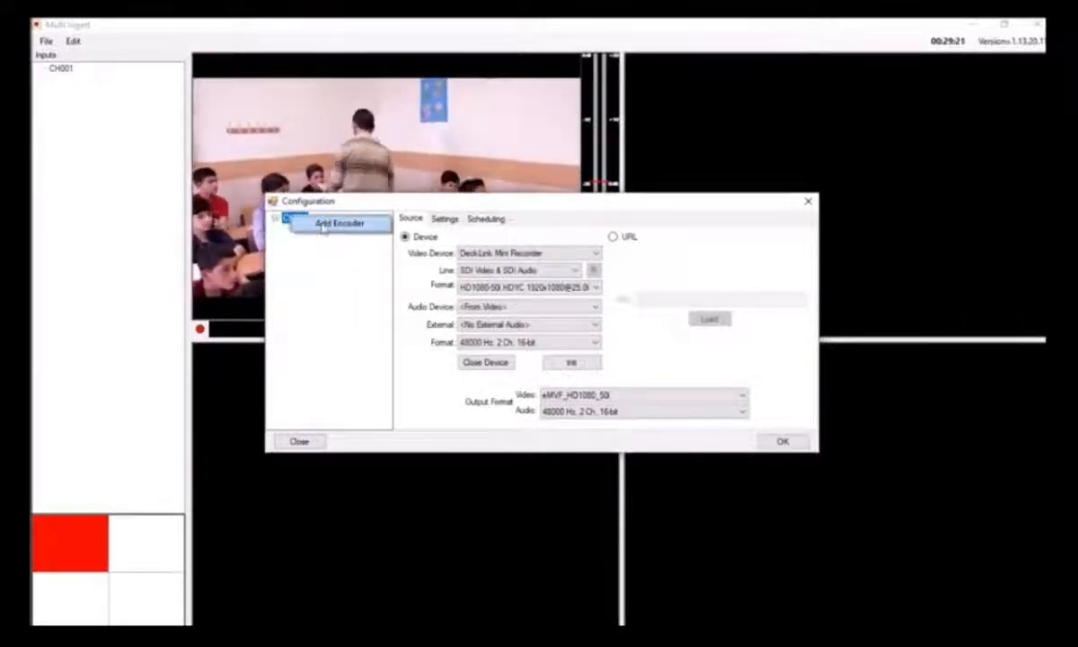
left_click(325, 225)
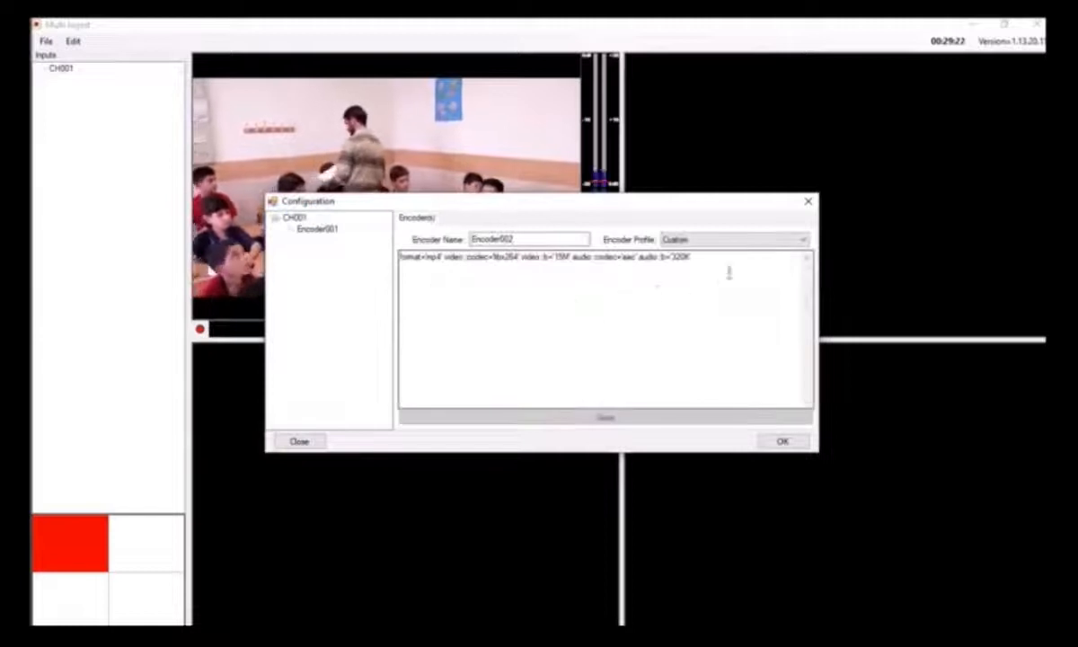
left_click(783, 242)
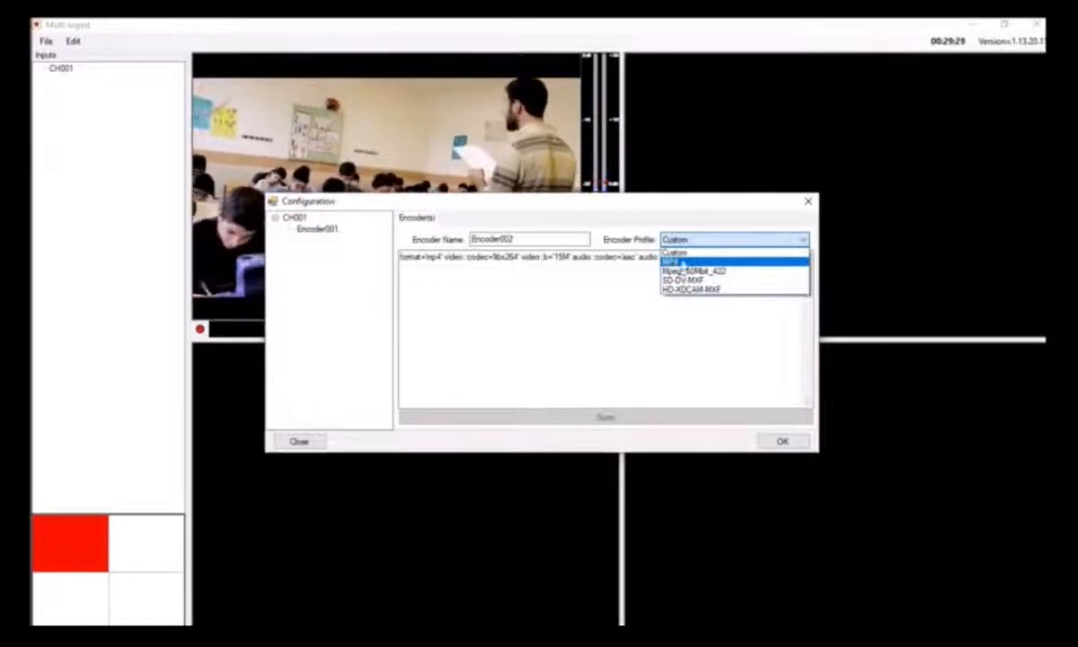
left_click(720, 275)
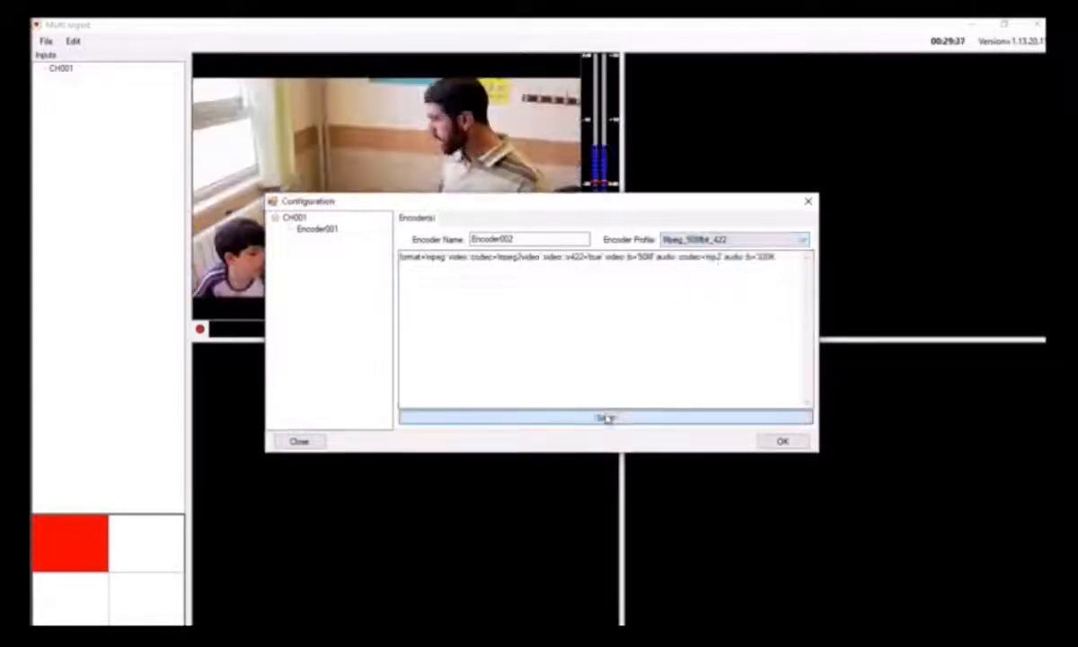
left_click(606, 417)
left_click(549, 370)
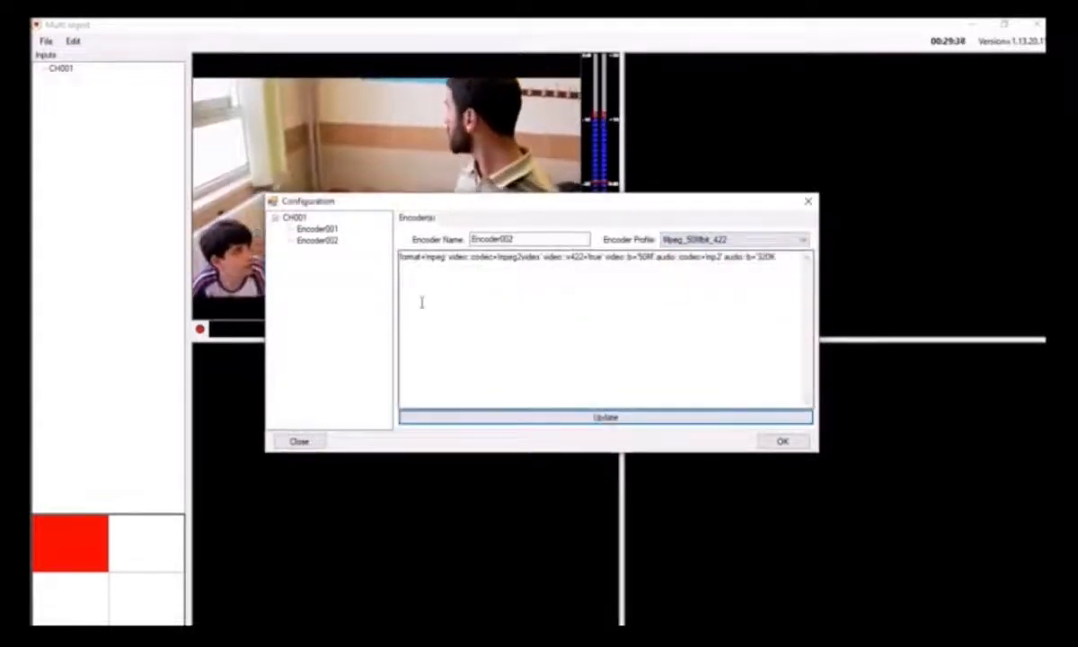
Review the channel's source settings and compare the encoding parameters of Encoder001 and Encoder002
left_click(293, 217)
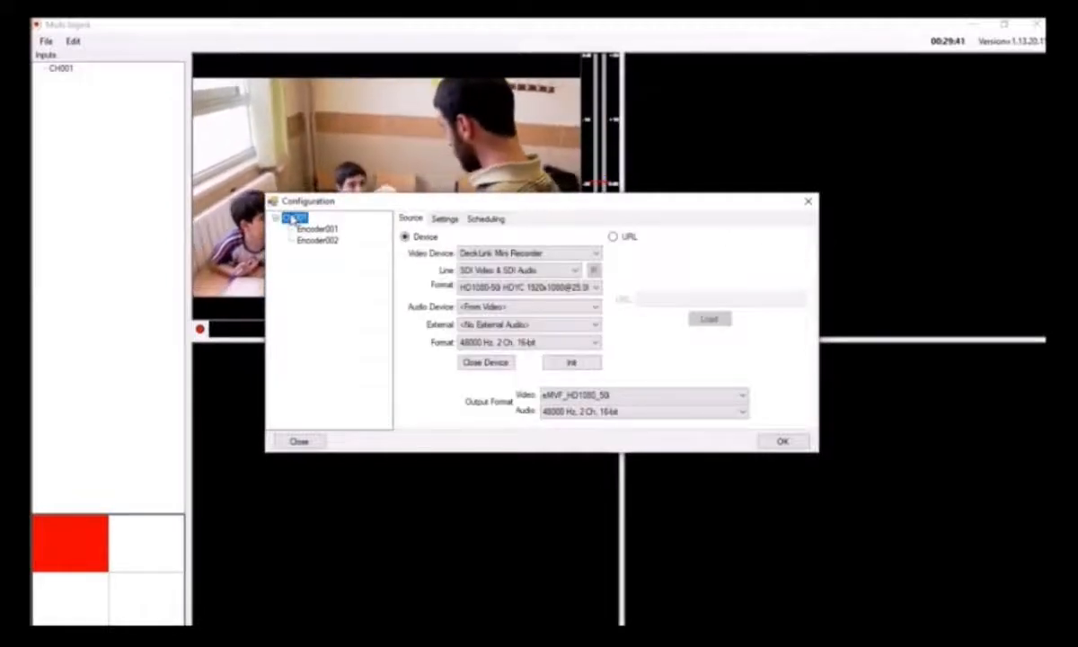
left_click(317, 230)
left_click(319, 241)
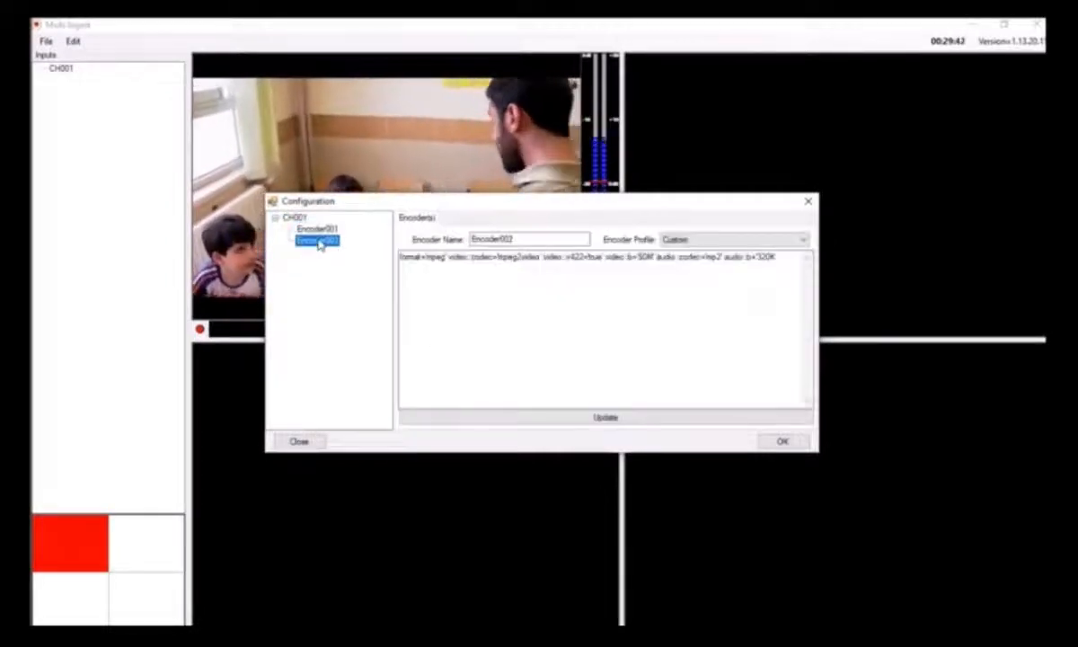
left_click(317, 230)
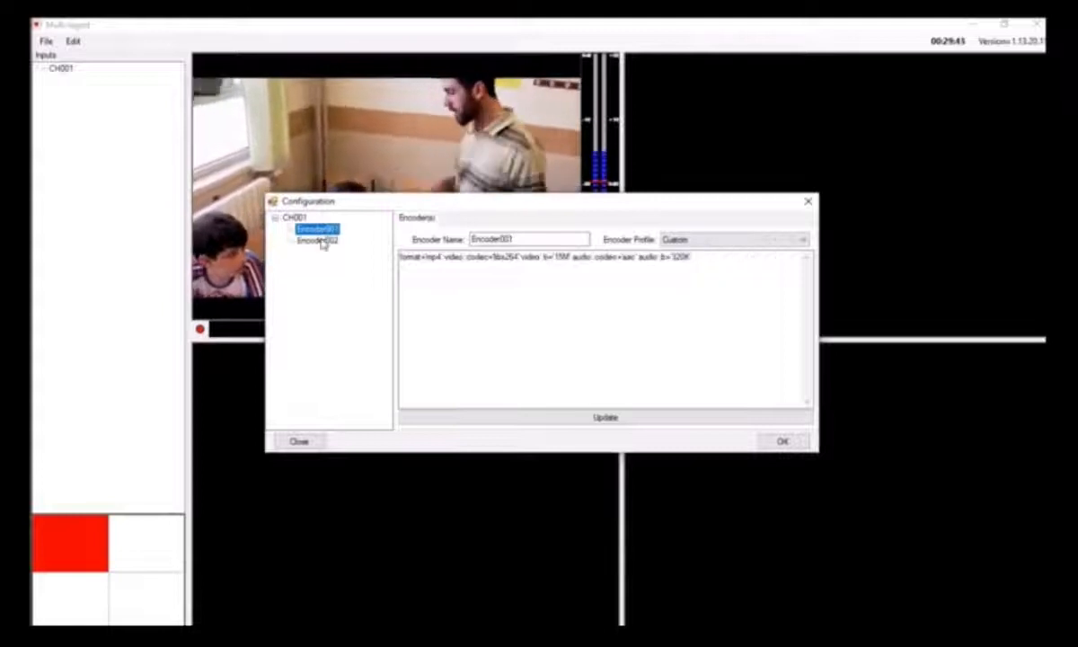
left_click(320, 241)
left_click(322, 231)
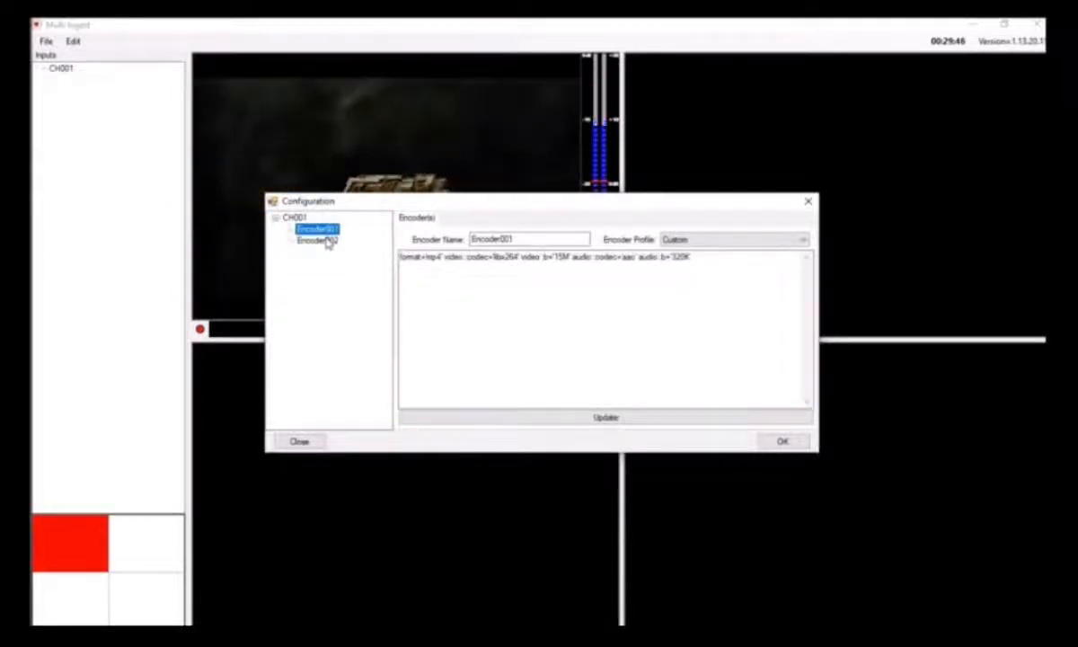
left_click(329, 243)
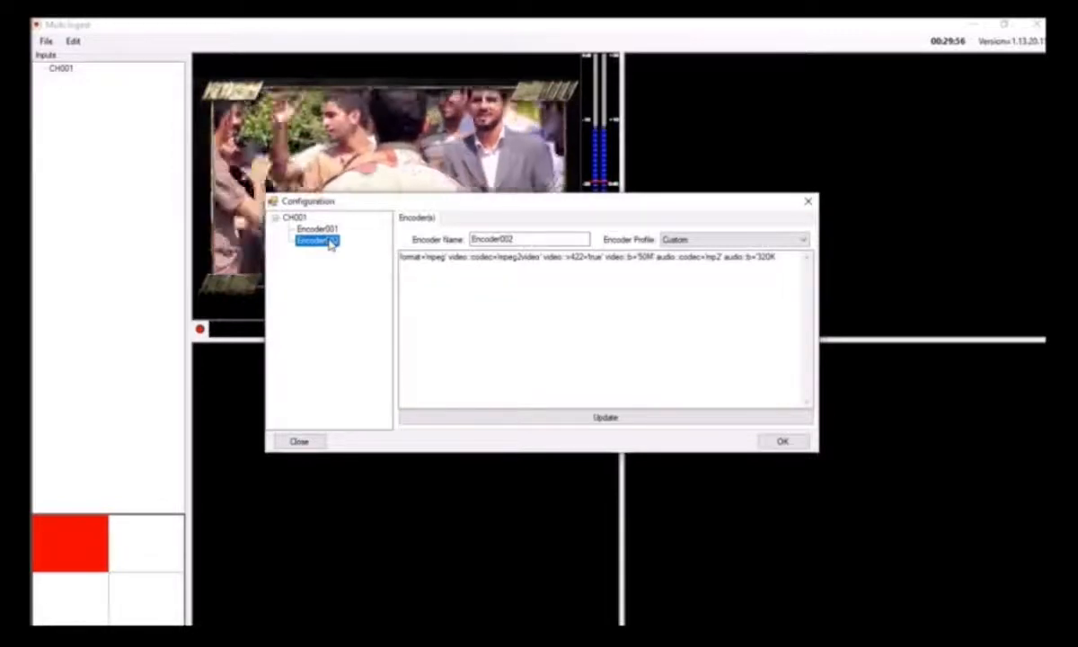
left_click(319, 229)
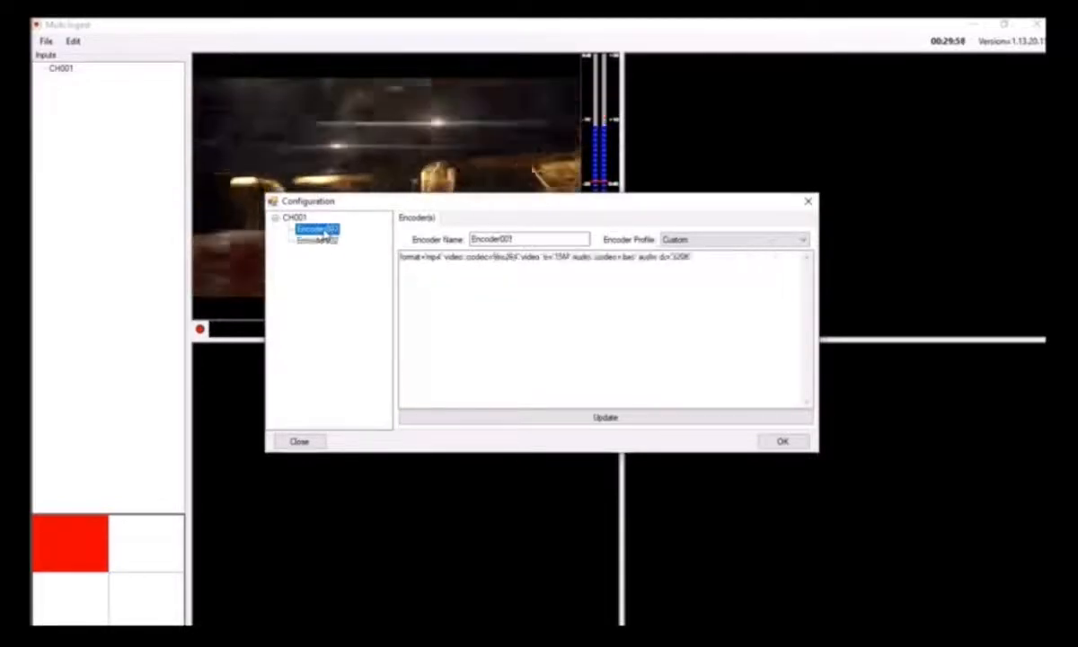
Add a capture destination to Encoder001 and set its root directory to D:\Record\CH1
left_click(321, 240)
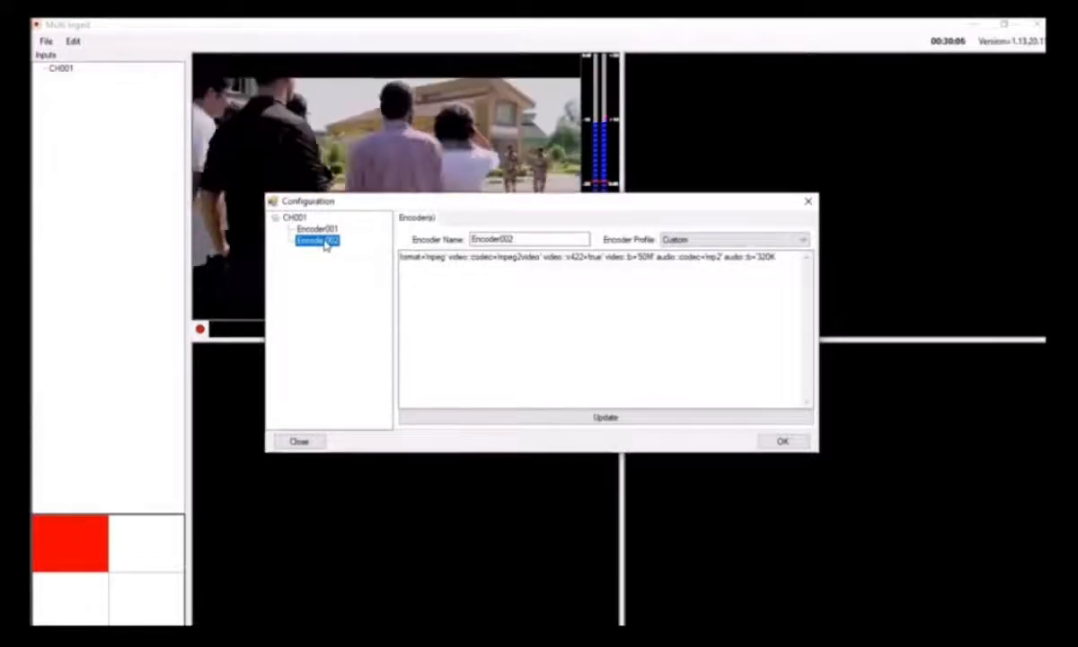
left_click(314, 230)
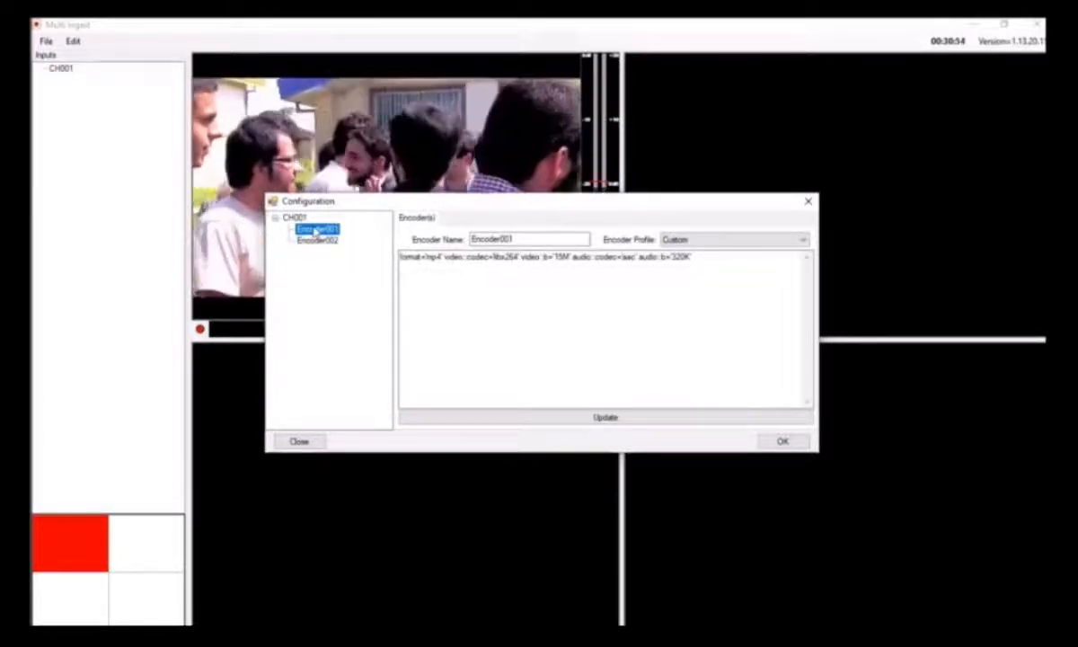
right_click(317, 231)
left_click(355, 236)
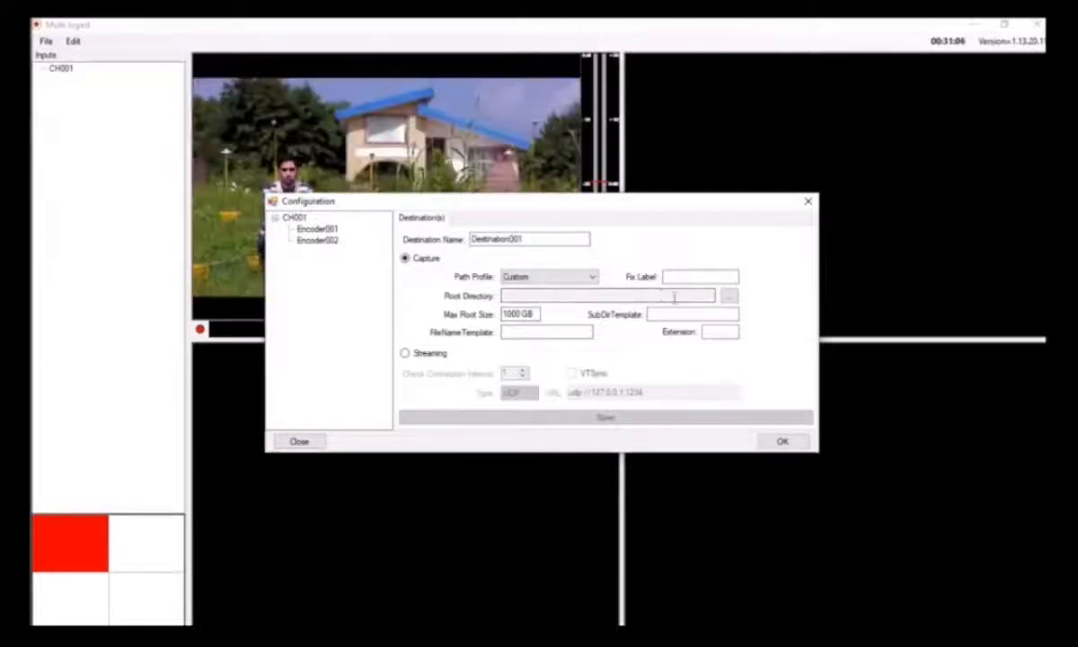
left_click(729, 298)
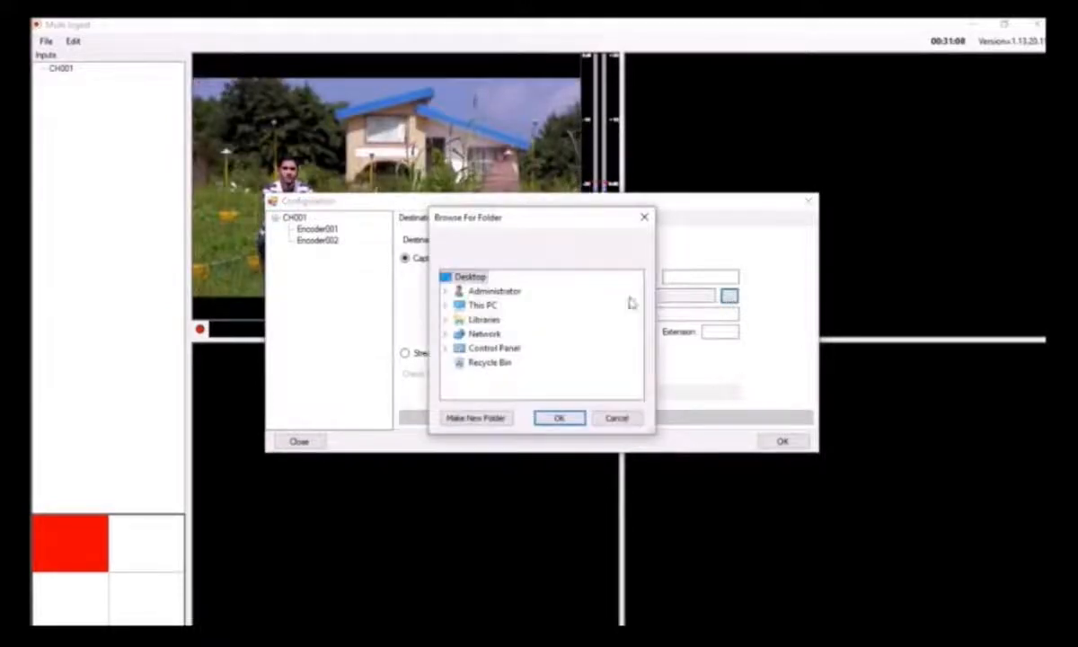
double_click(473, 306)
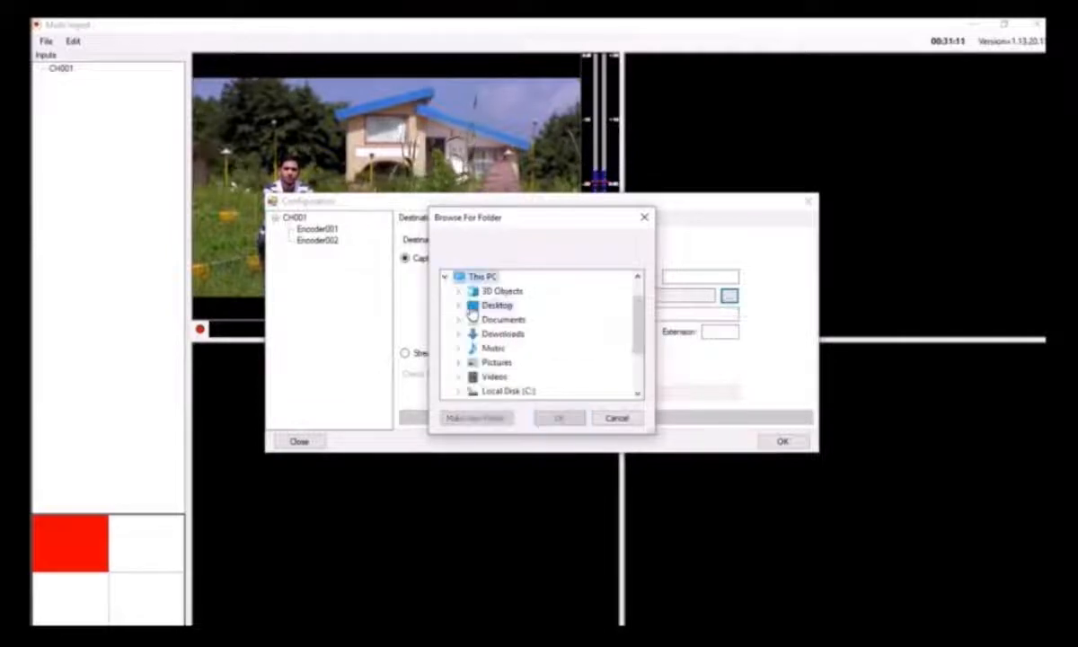
scroll(554, 349, "down", 2)
double_click(509, 335)
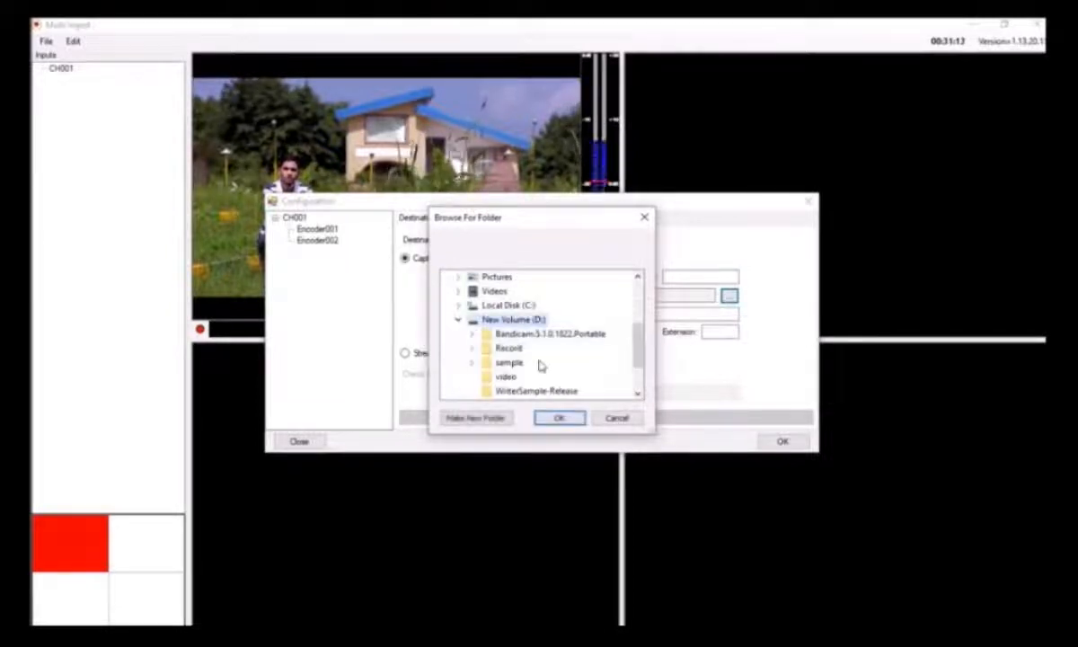
double_click(508, 348)
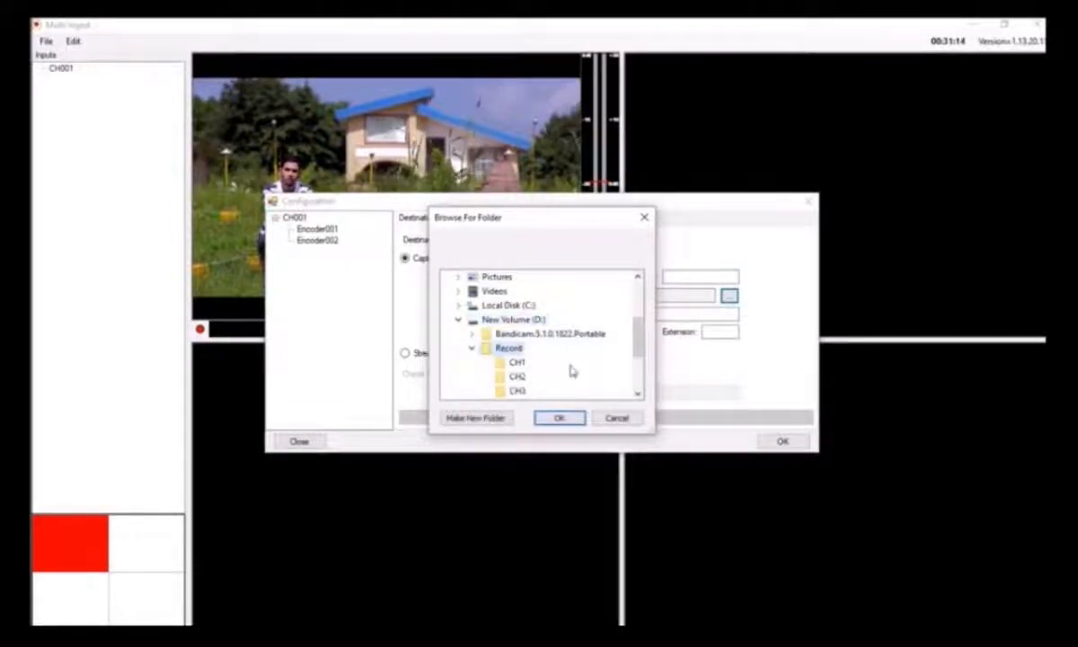
left_click(517, 363)
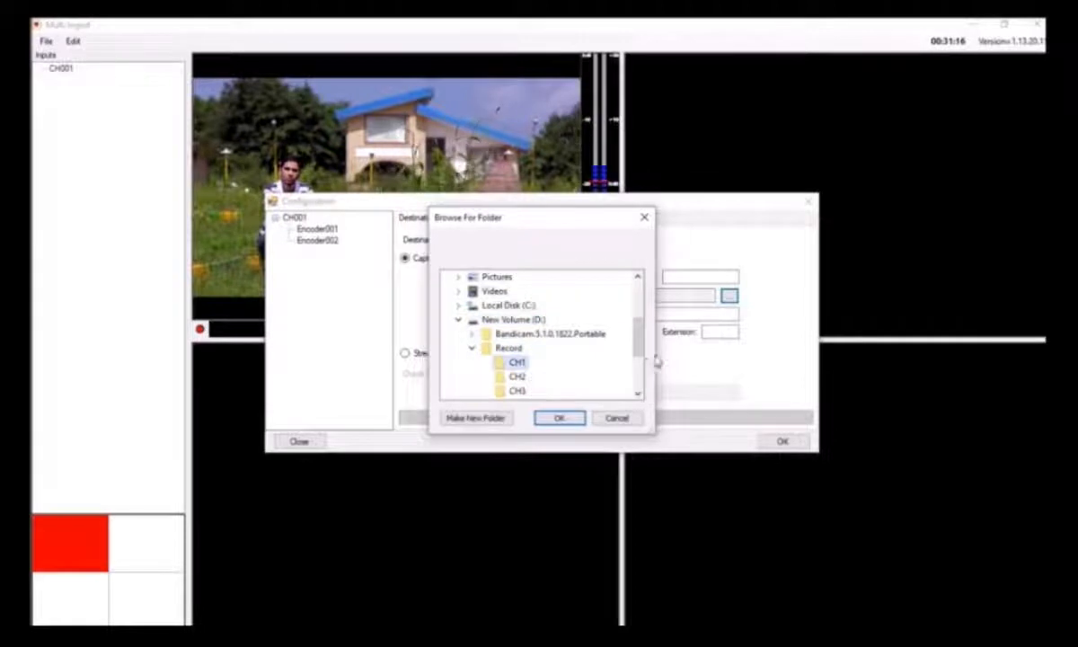
left_click(555, 419)
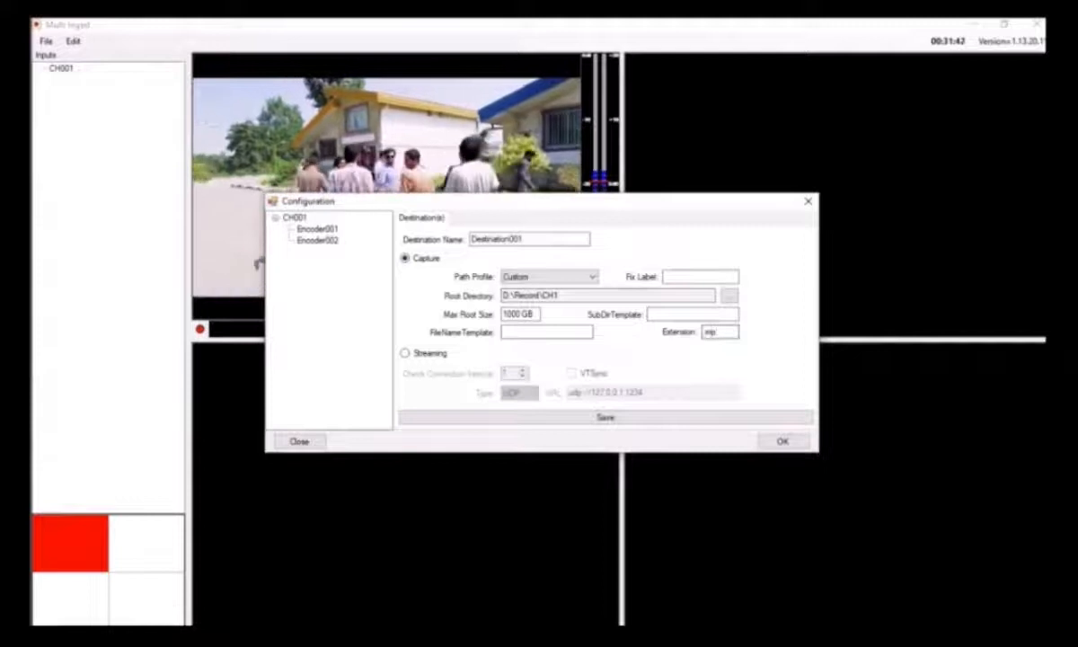
Set the destination's file extension to mp4 and its fix label to CH1-MP4
type("4")
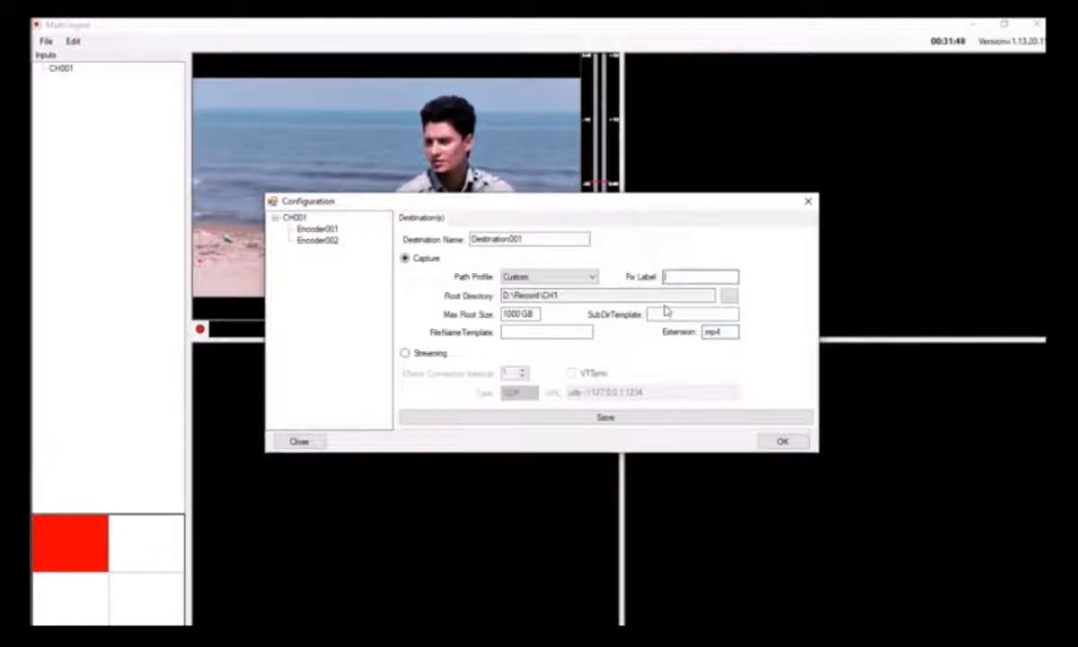
type("C")
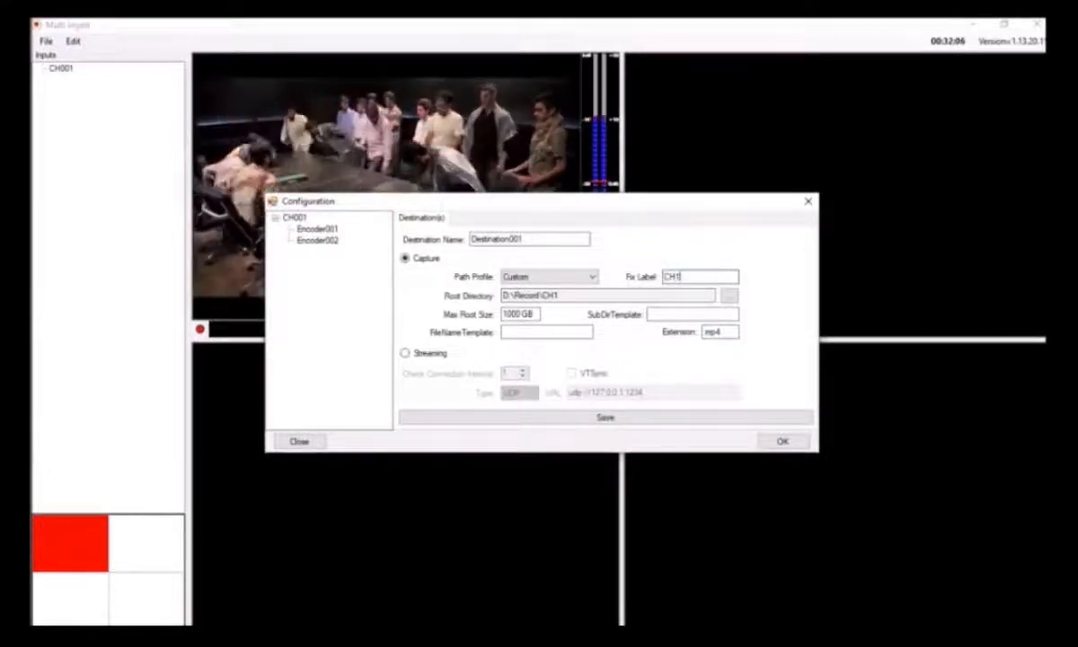
type("H1")
type("-MP1")
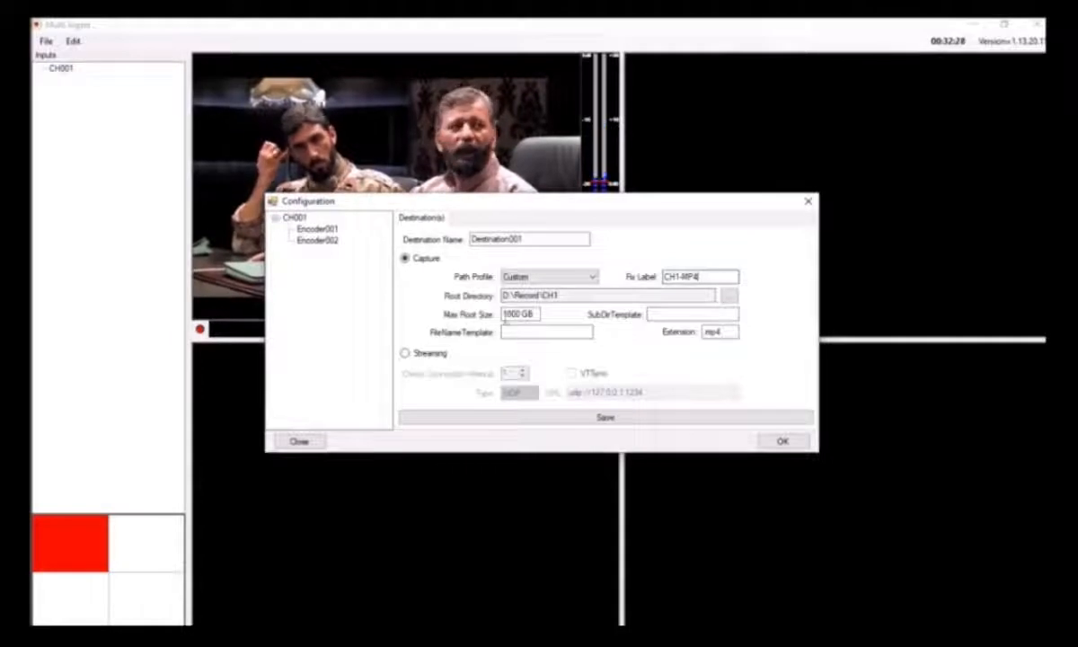
left_click(562, 295)
key("BackSpace")
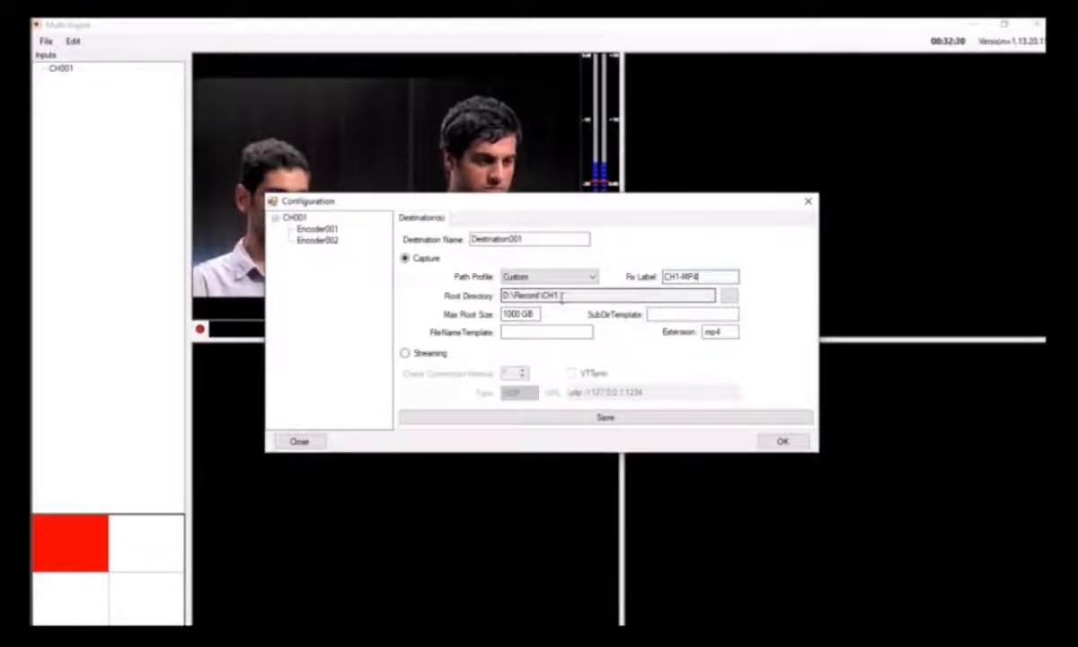
Set the subdirectory template to YYYYMMDD and the file name template to hhmmss, and save the destination
left_click(513, 313)
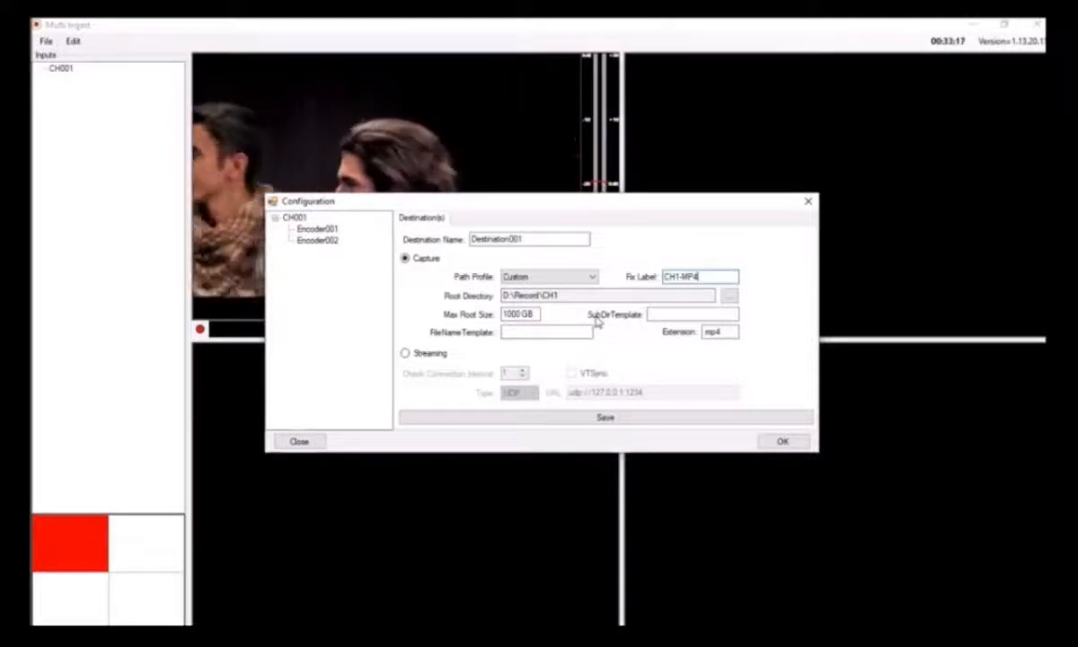
left_click(649, 315)
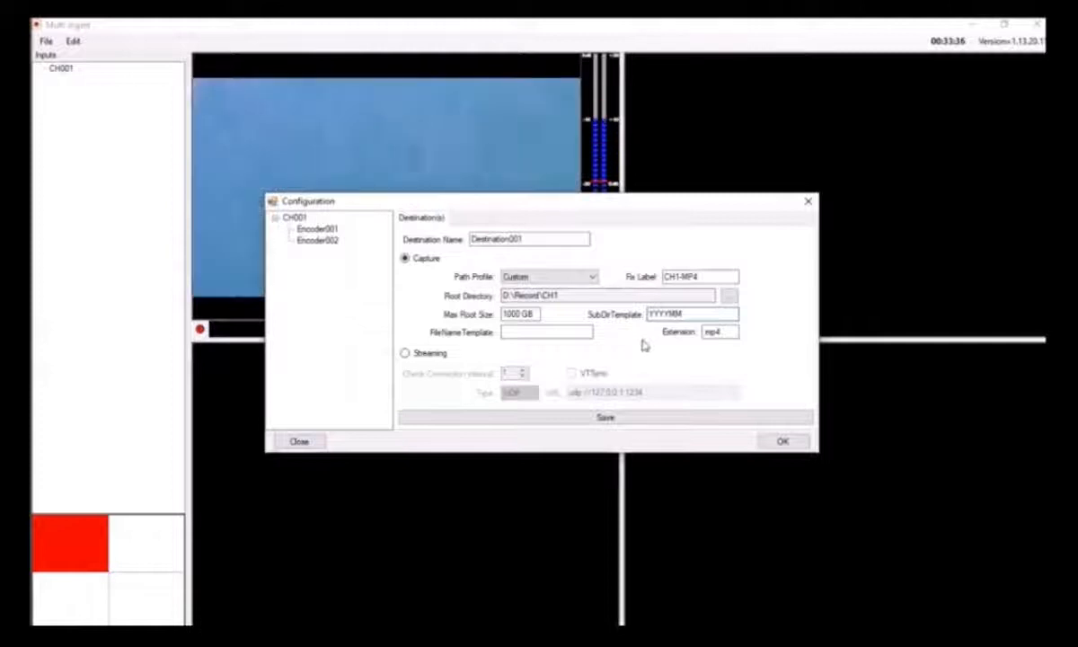
type("DD")
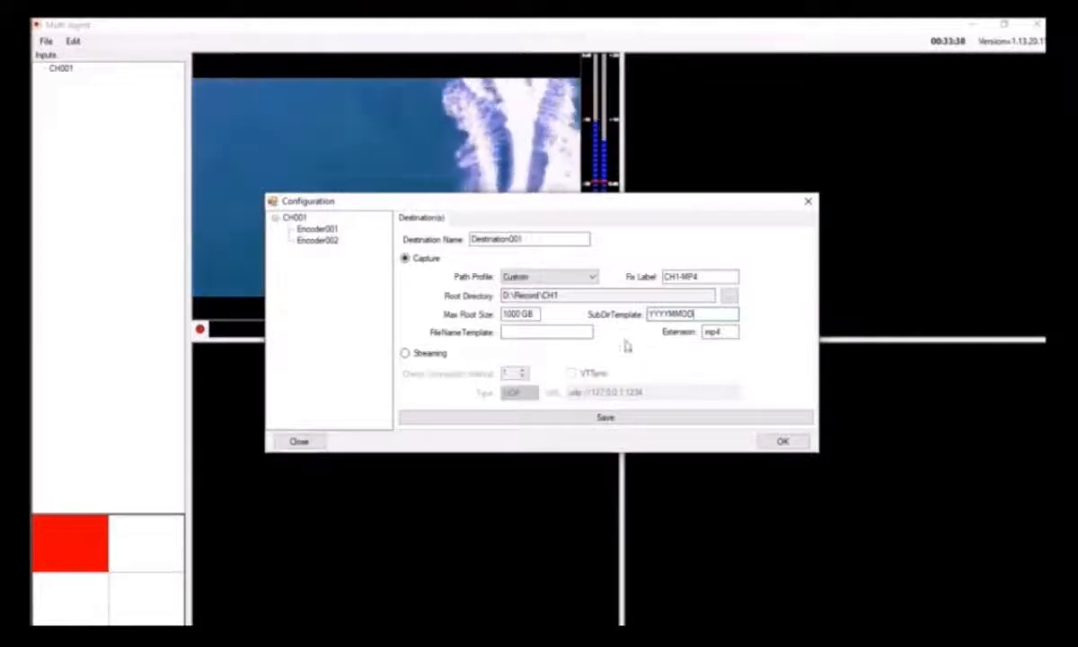
left_click(521, 331)
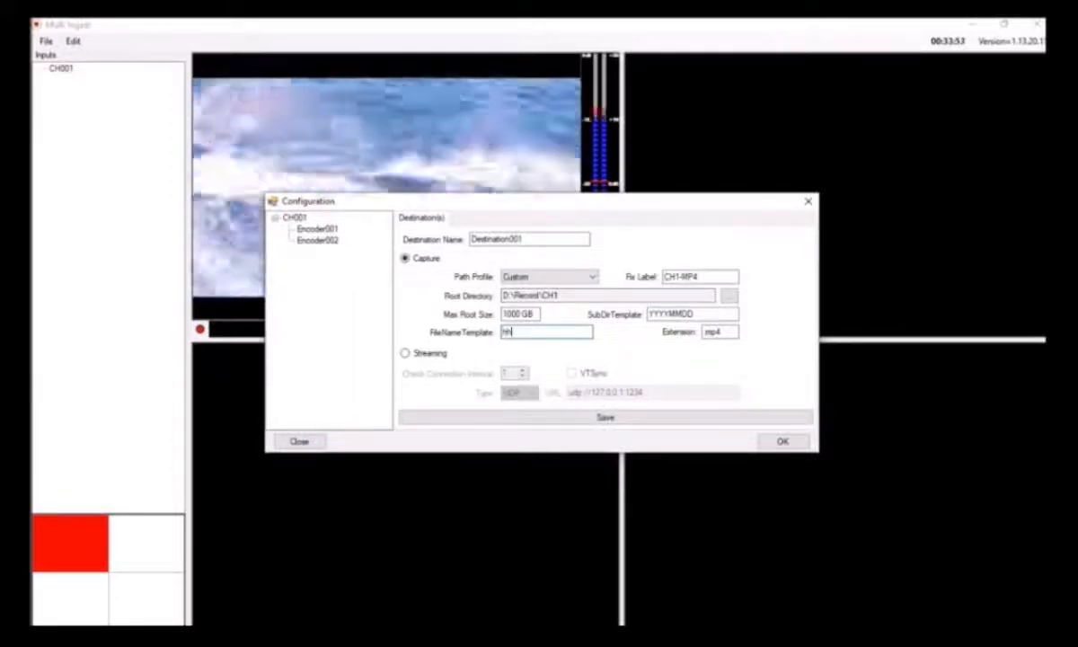
type("ss")
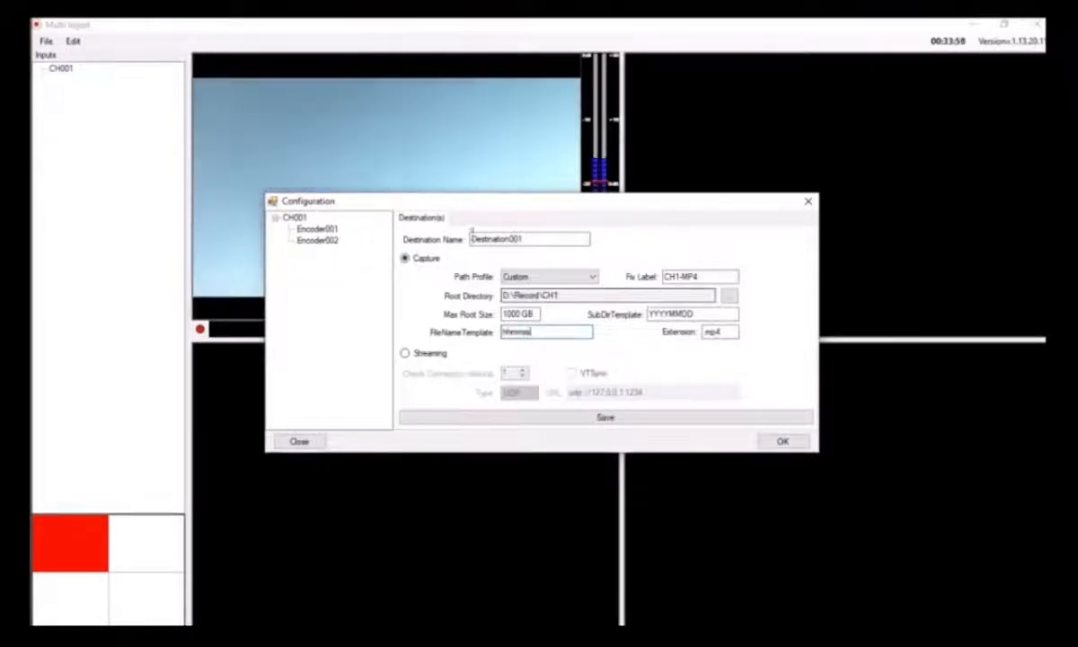
left_click(606, 417)
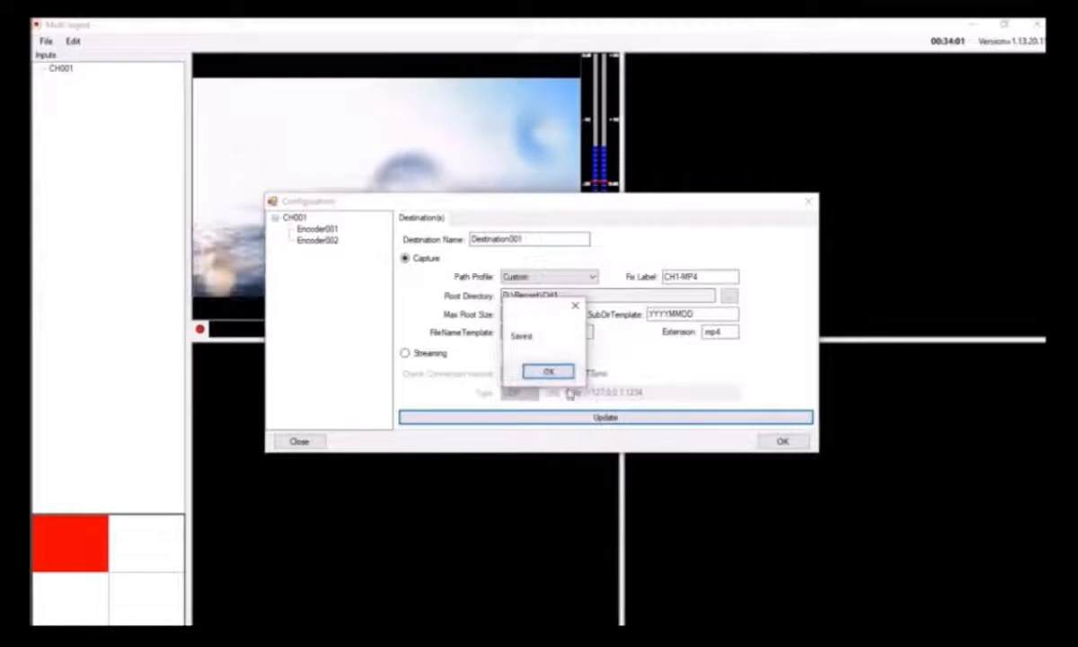
left_click(531, 374)
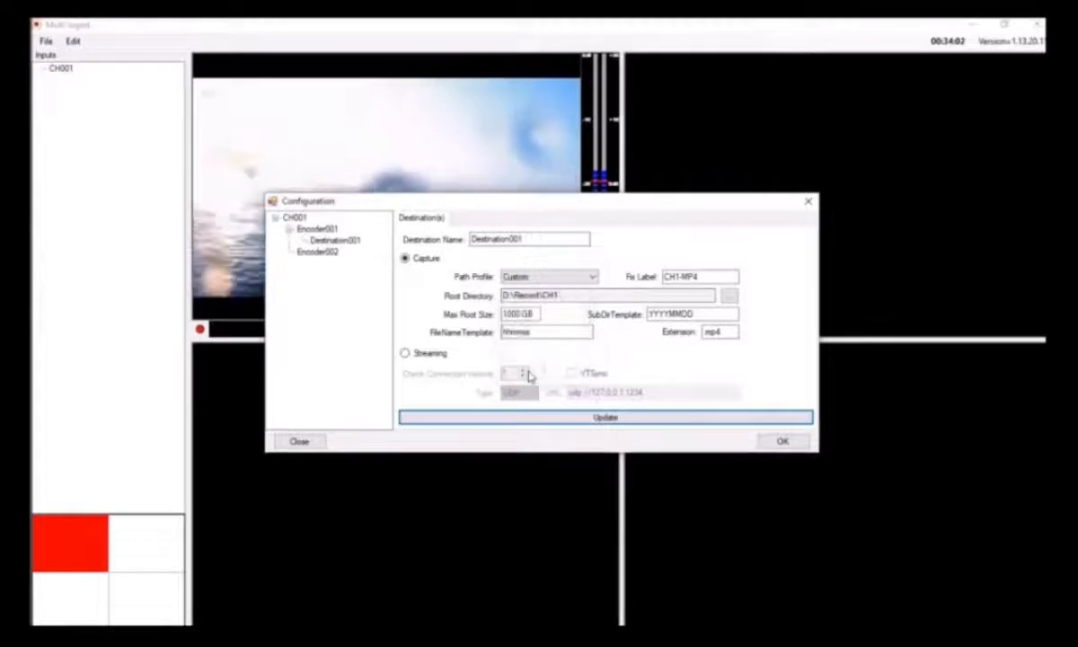
Review the settings of Encoder001 and its new destination in the channel tree
left_click(291, 219)
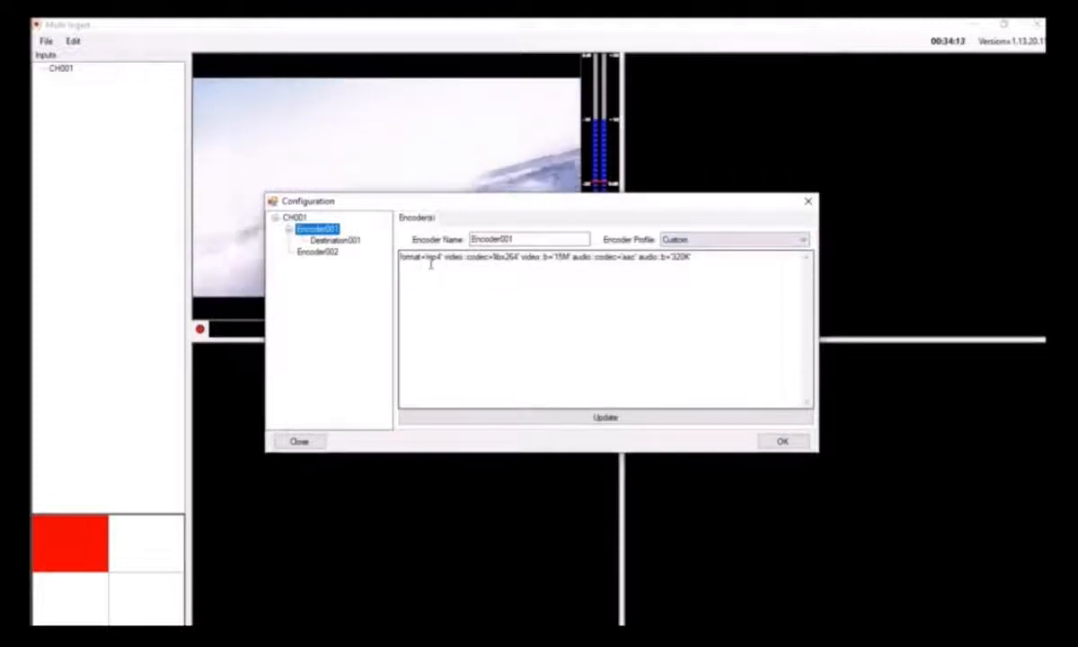
left_click(347, 245)
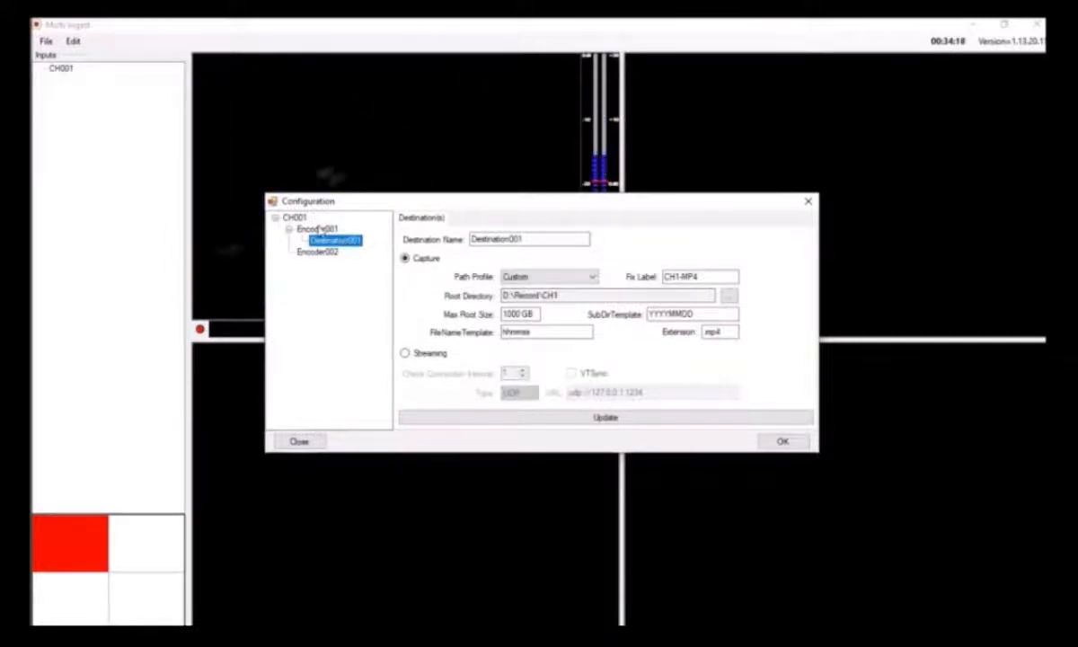
left_click(319, 231)
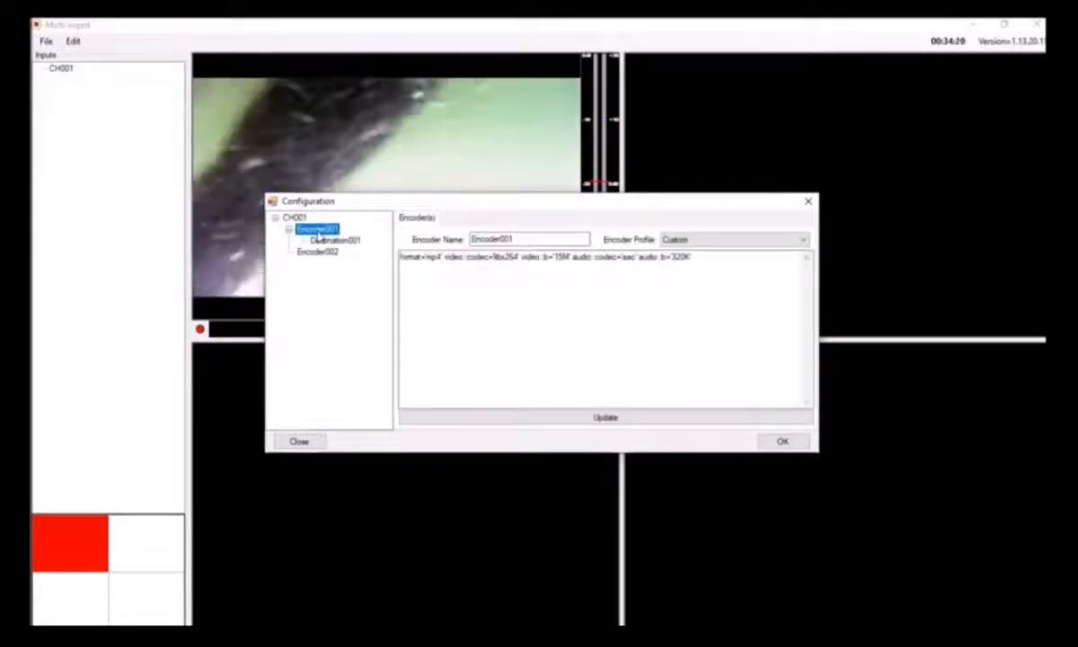
Add and save a capture destination for Encoder002 with the fix label CH1-MPG and the extension mpg
right_click(319, 233)
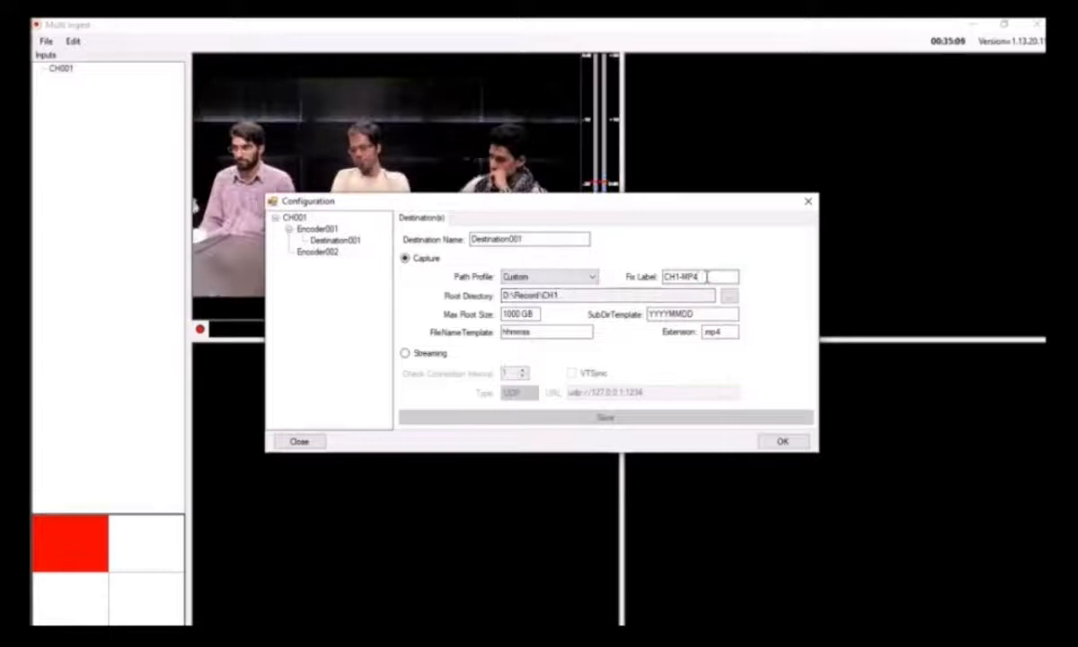
key("BackSpace")
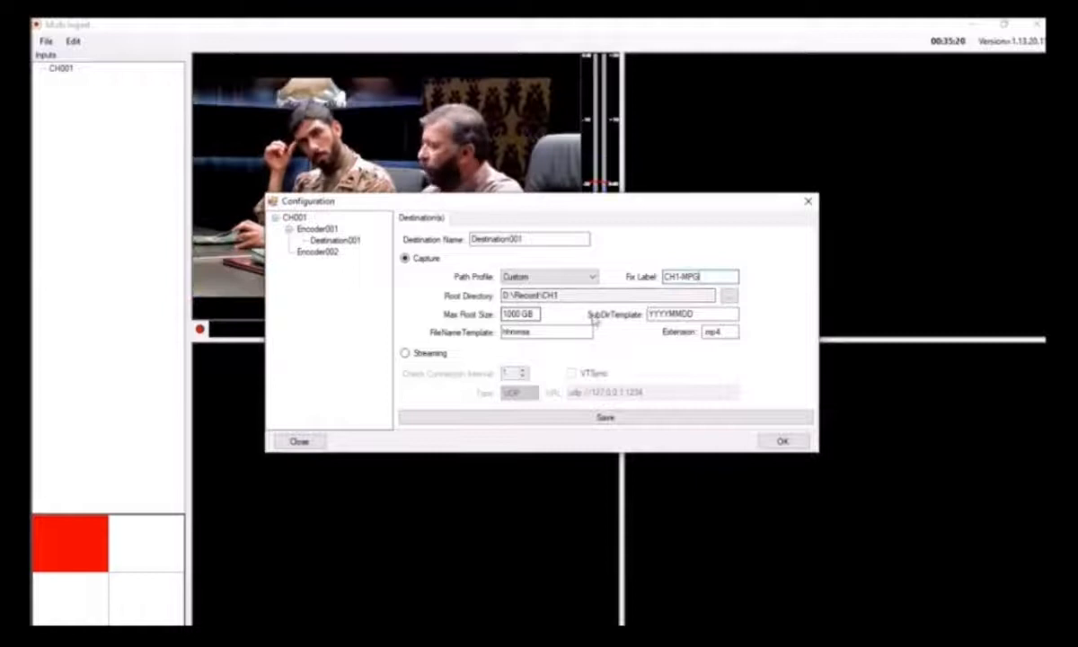
left_click(729, 331)
key("BackSpace")
type("g")
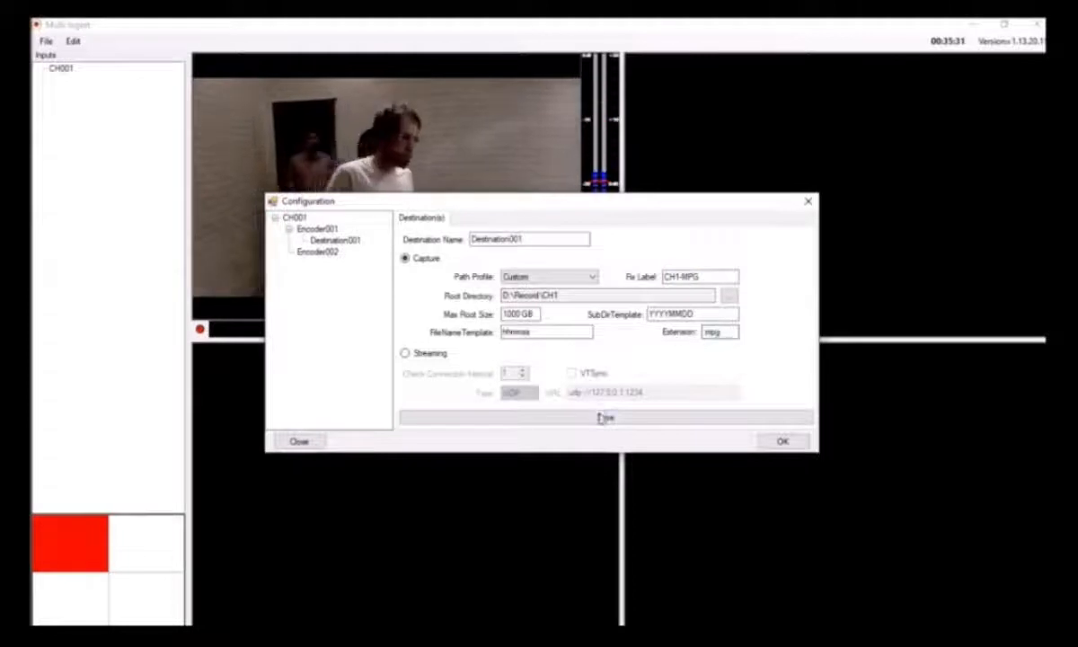
left_click(605, 418)
left_click(548, 372)
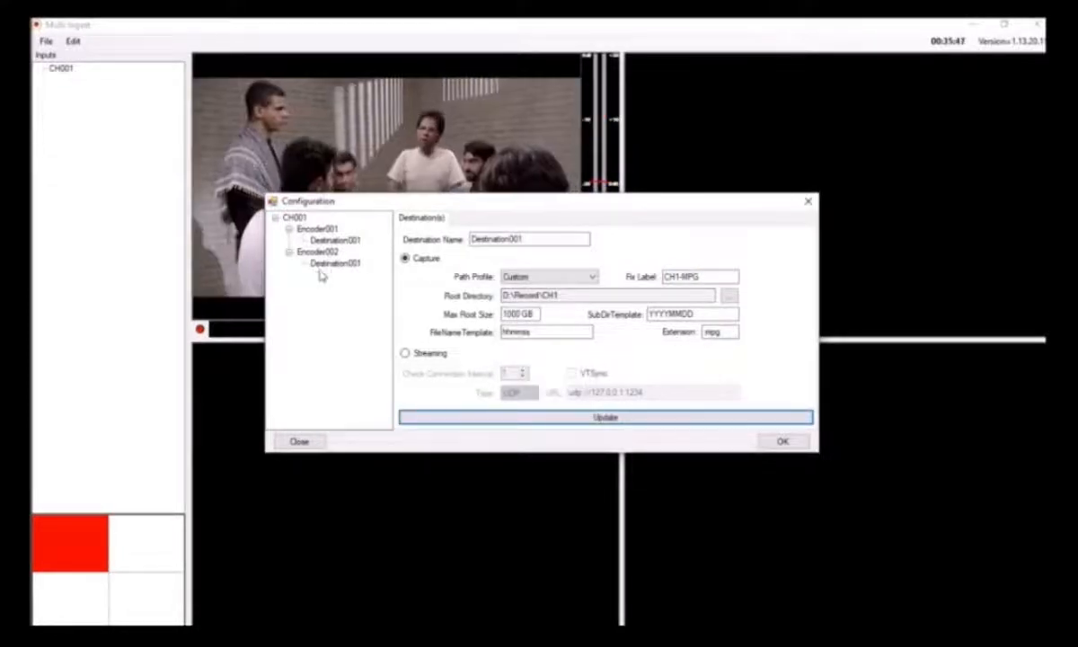
Compare the destinations of Encoder001 and Encoder002, and accept the configuration of CH001
left_click(328, 263)
left_click(335, 240)
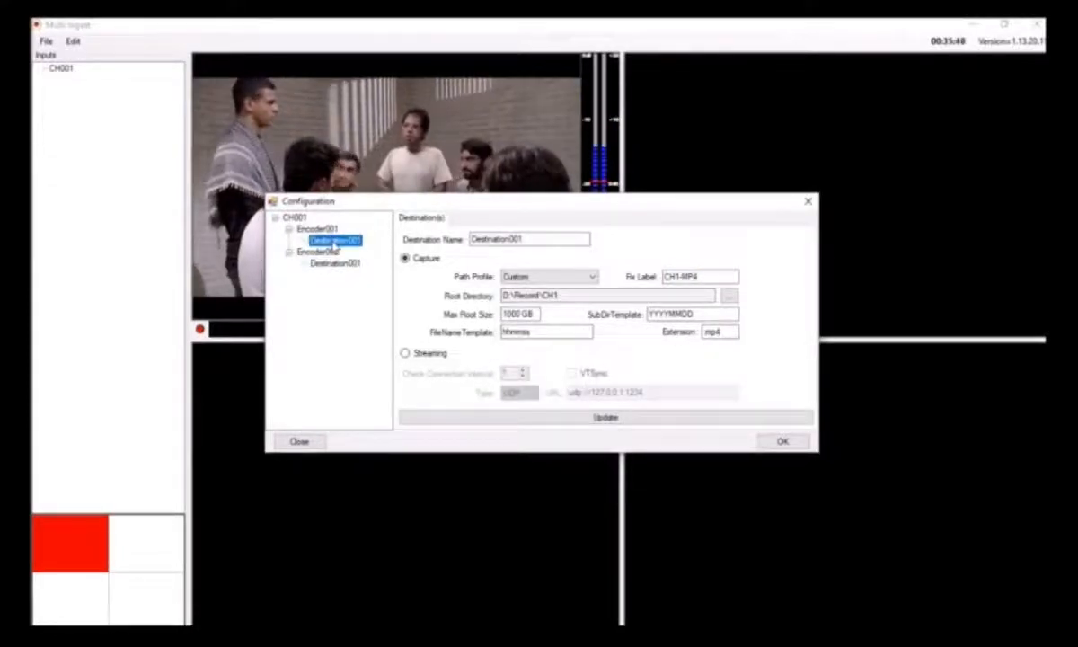
left_click(327, 263)
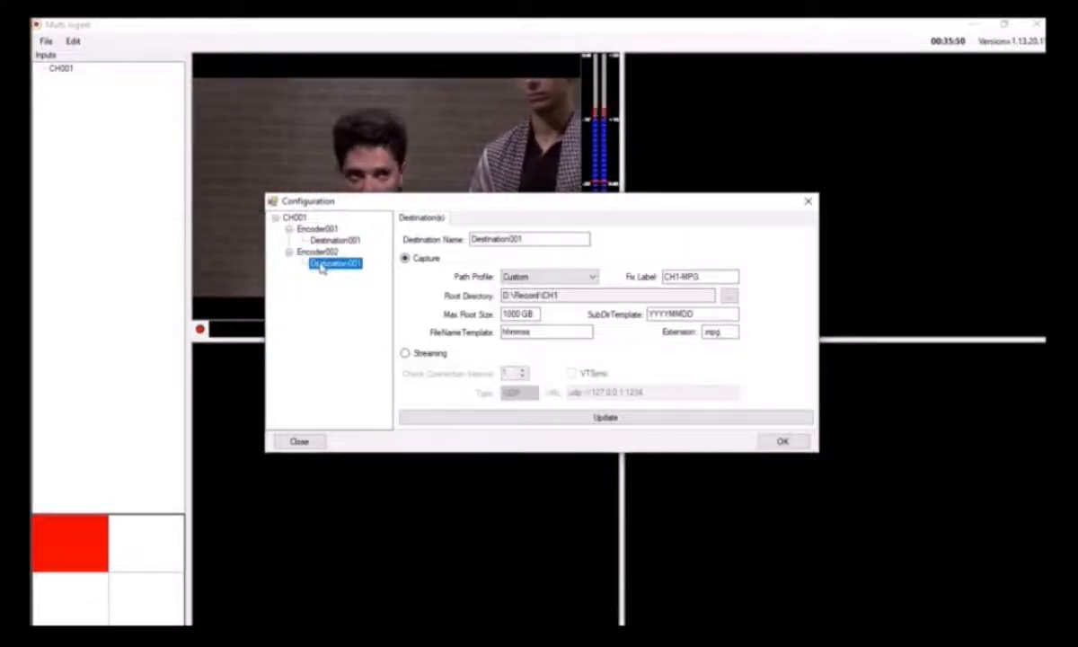
left_click(314, 252)
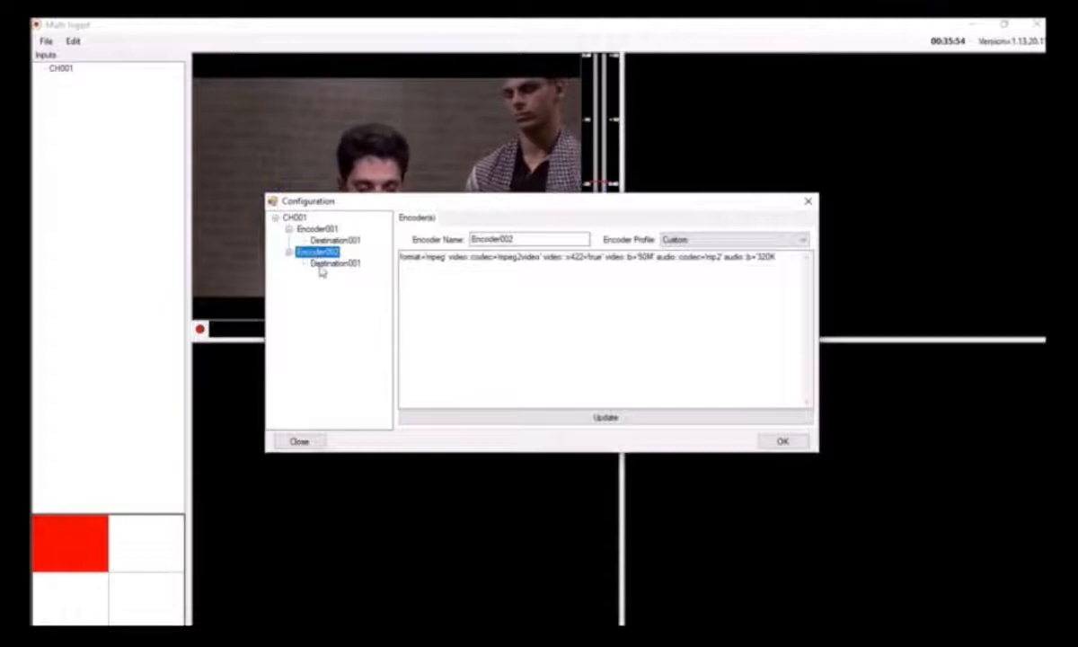
left_click(322, 265)
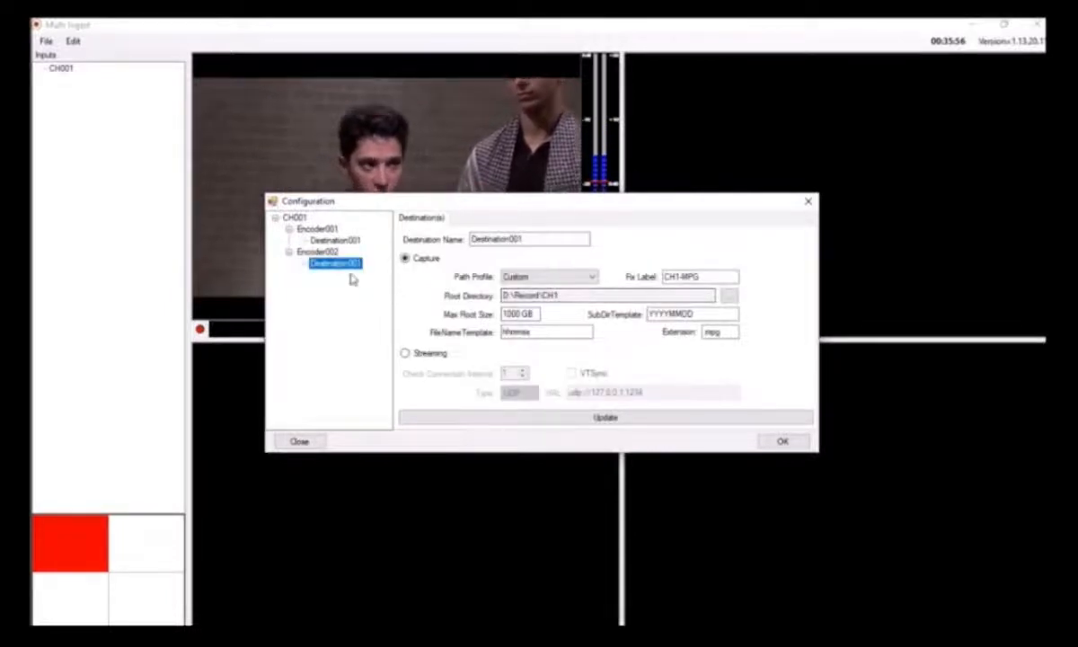
left_click(336, 241)
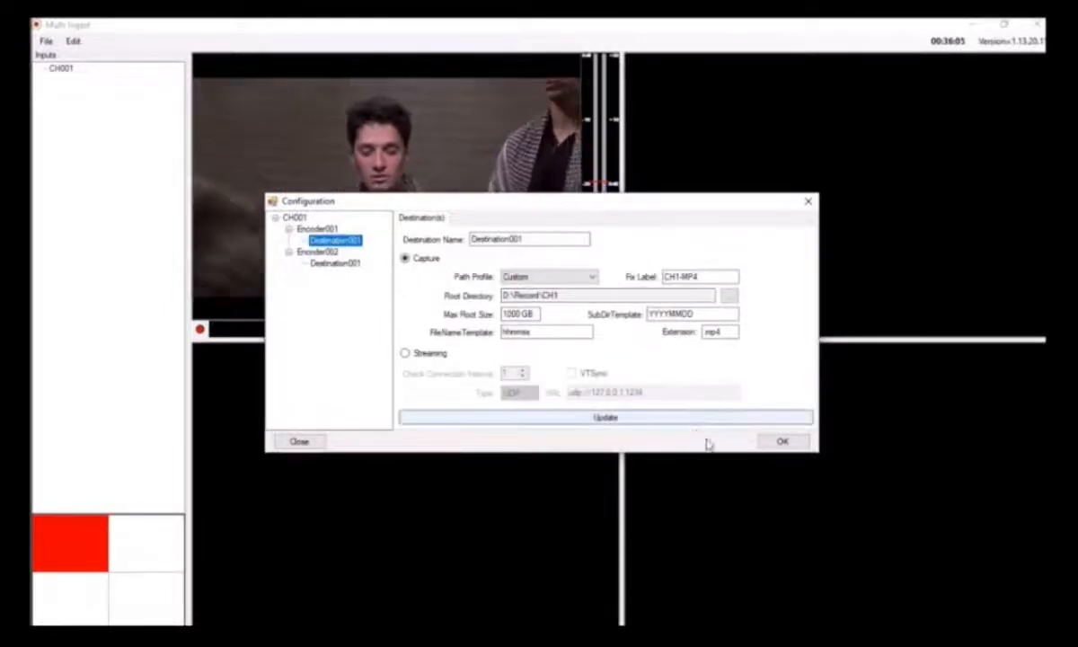
left_click(781, 441)
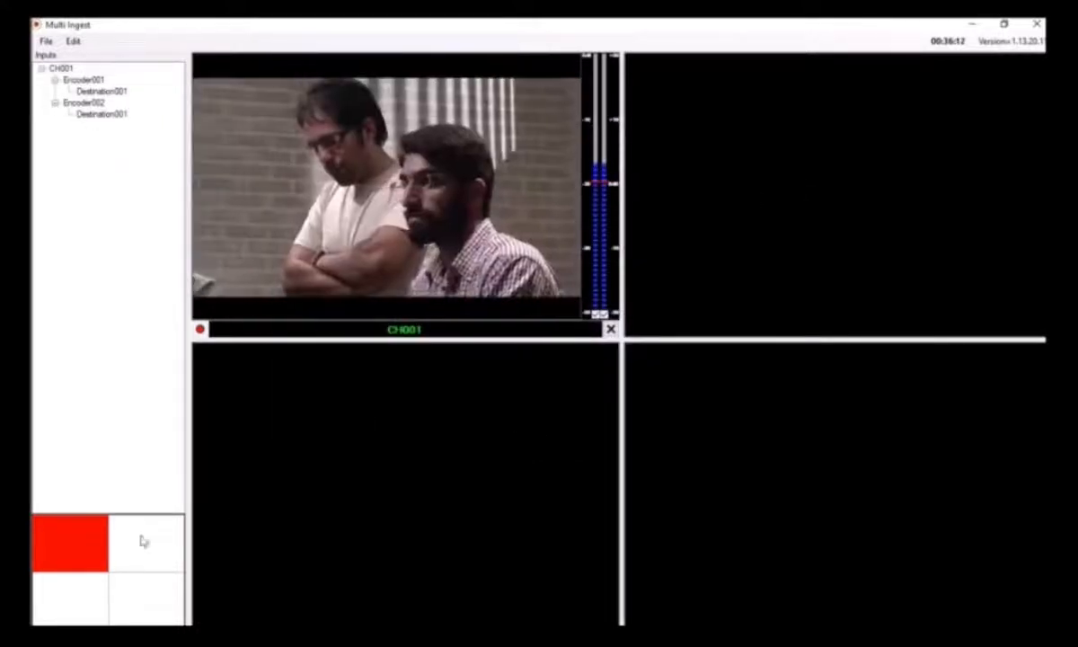
Add a new input in the second cell of the channel grid's first row
left_click(132, 542)
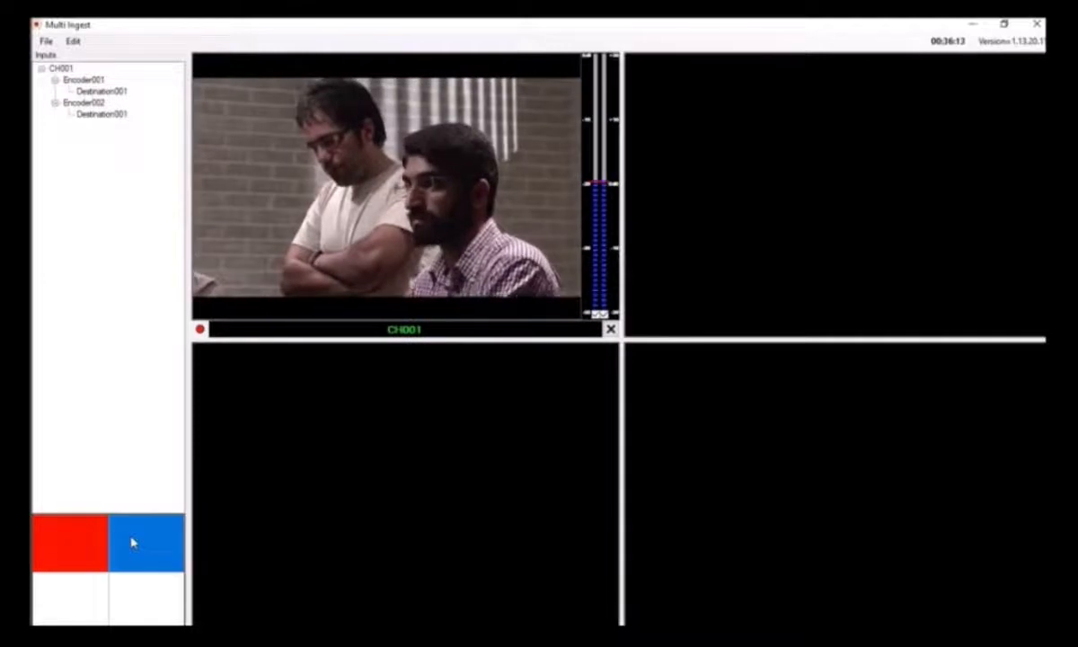
left_click(73, 41)
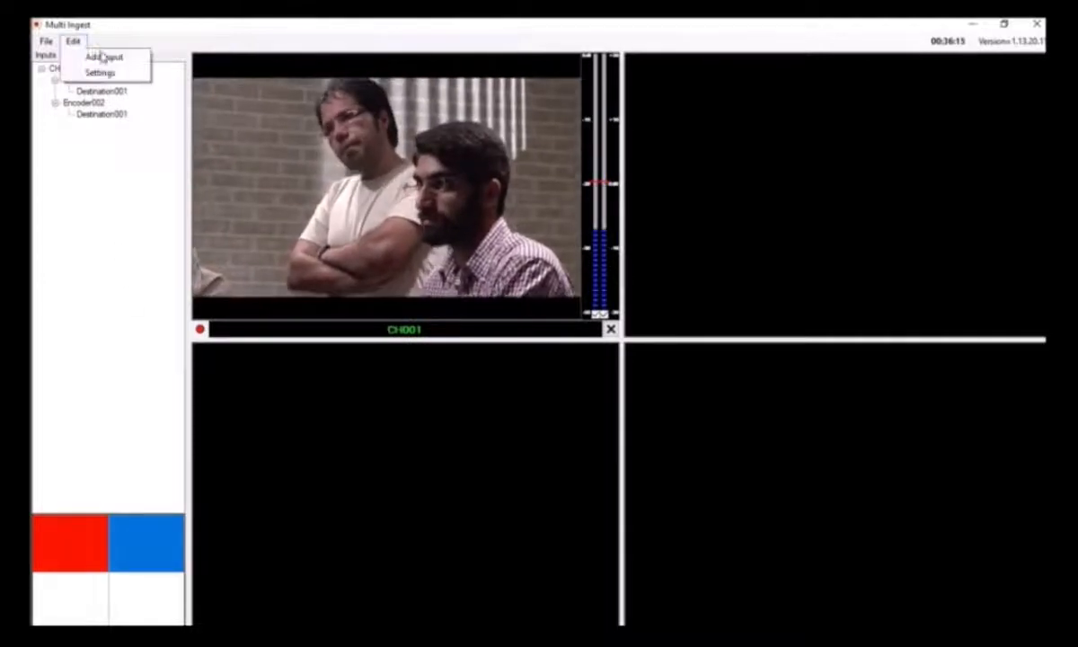
left_click(105, 57)
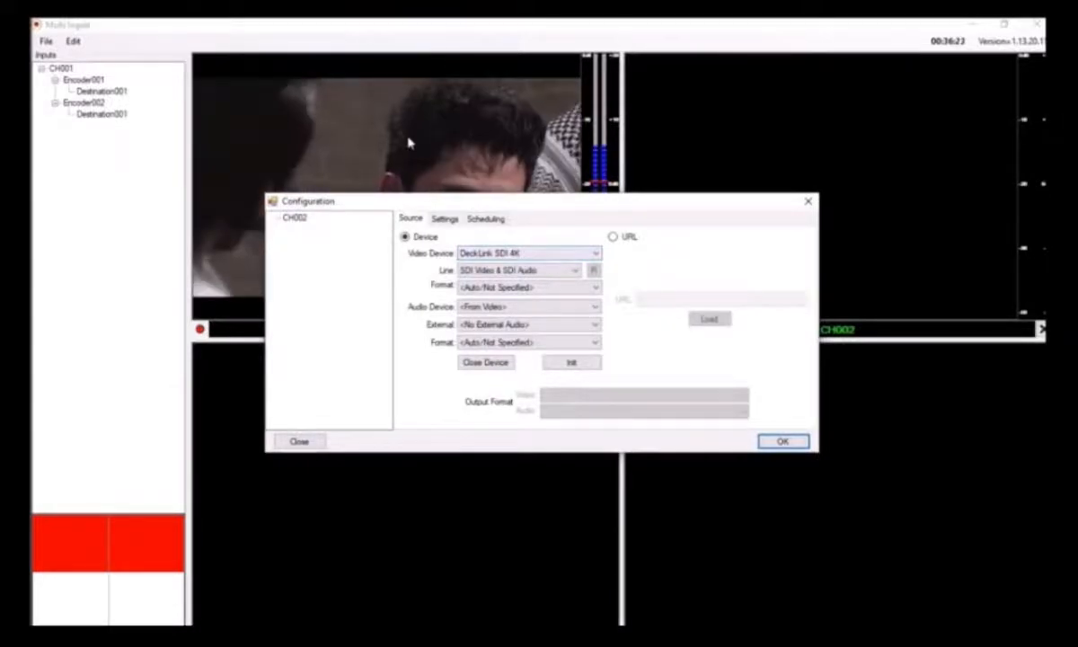
Set the CH002 video device to NDI Receiver, refresh its line to the DESKTOP-2HRSBR7 (123) NDI source, and initialise the device
left_click(593, 255)
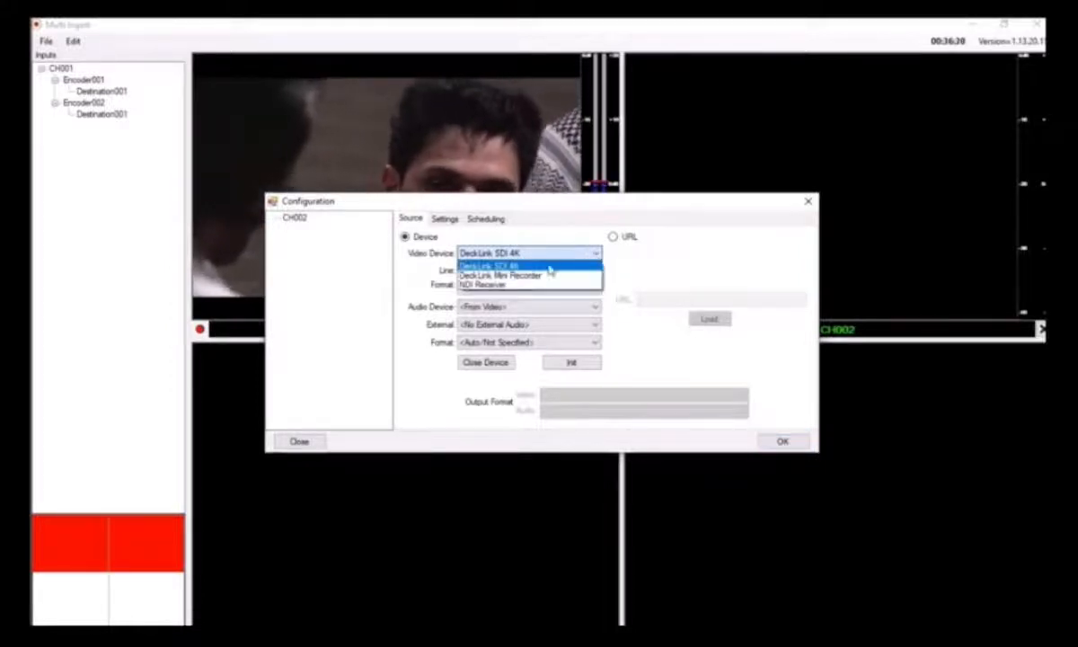
left_click(497, 286)
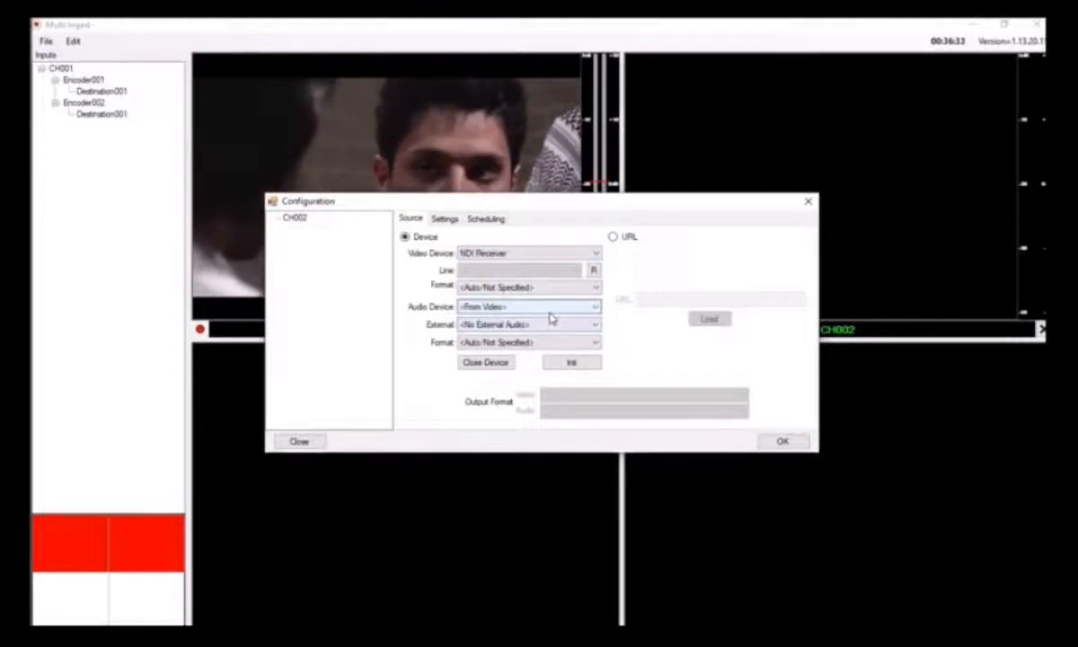
left_click(594, 270)
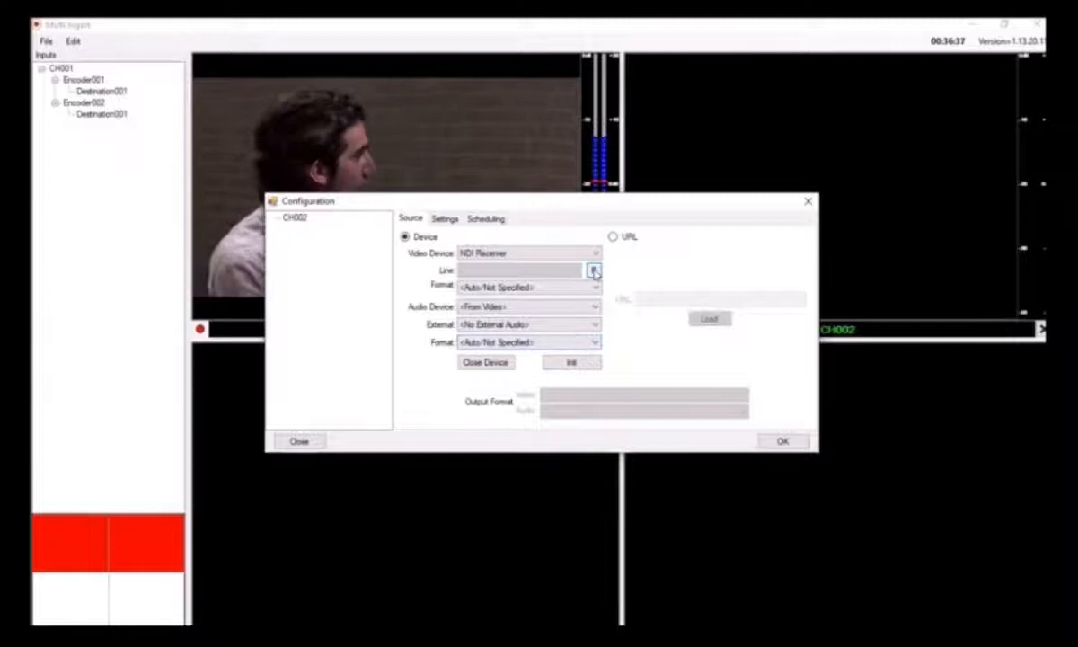
left_click(593, 271)
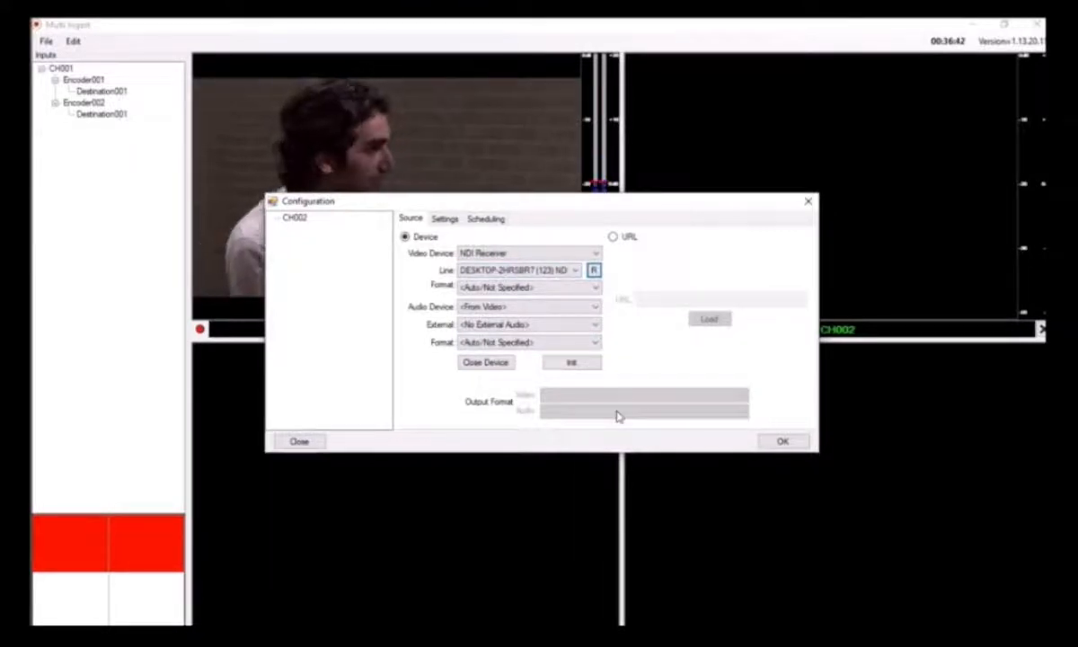
left_click(571, 363)
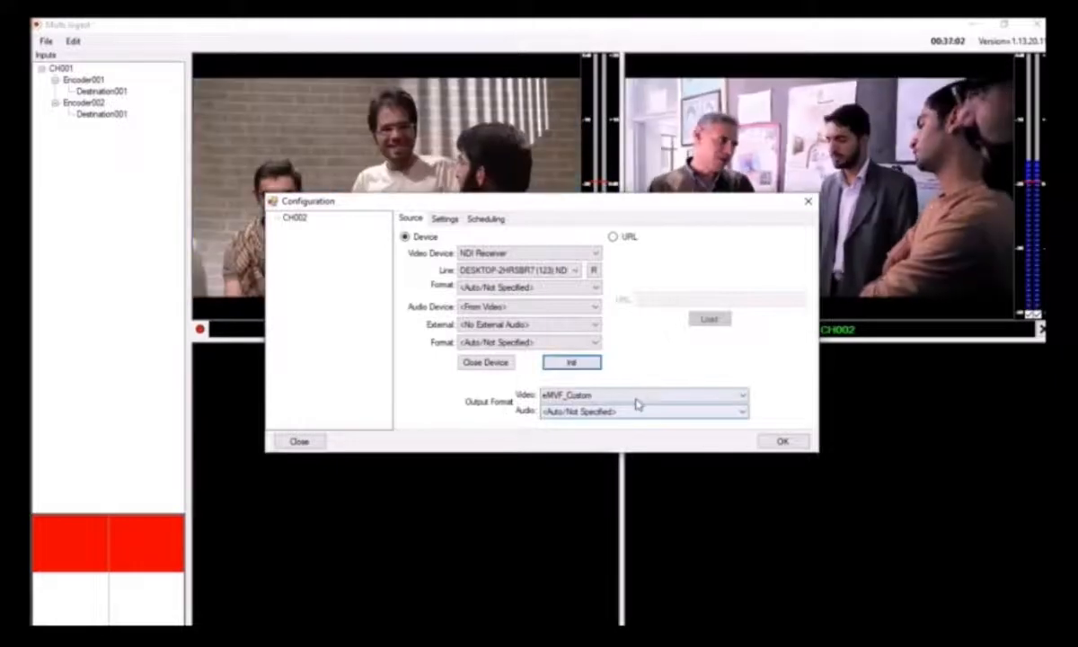
Set the CH002 output format to eMVF_HD1080_50i video and 48000 Hz, 2 Ch, 16-bit audio
left_click(642, 395)
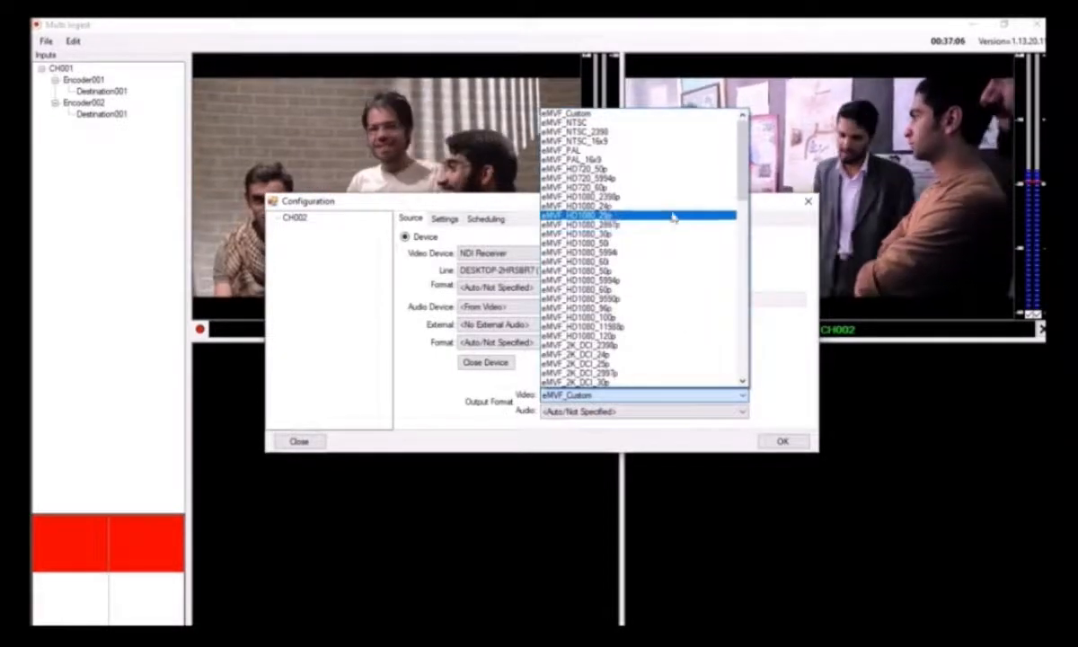
left_click(631, 224)
left_click(640, 411)
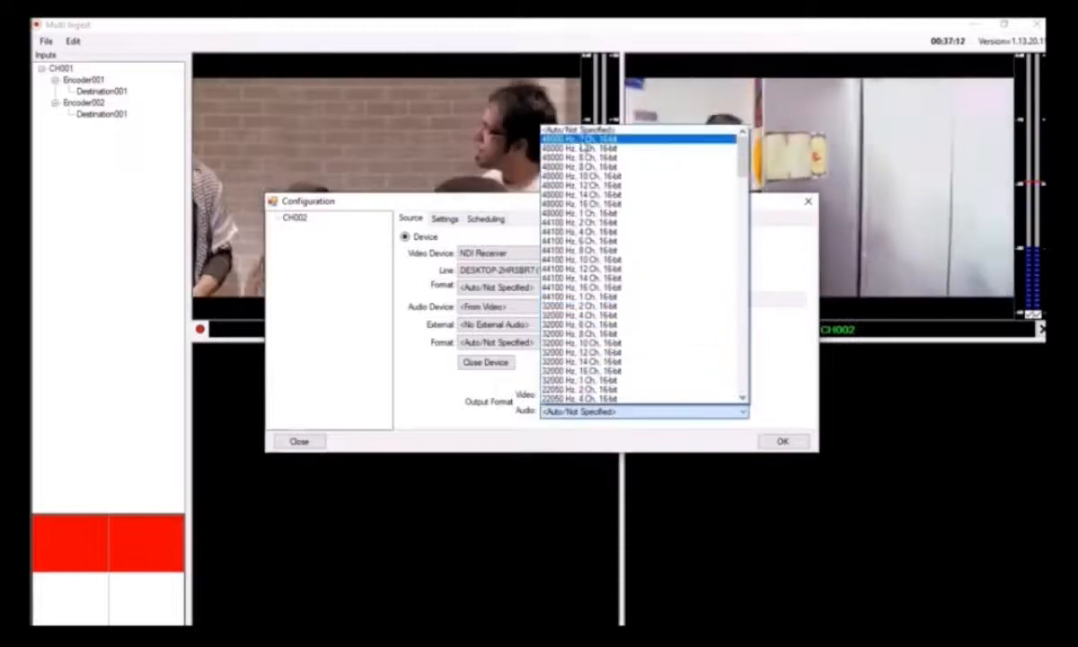
left_click(582, 139)
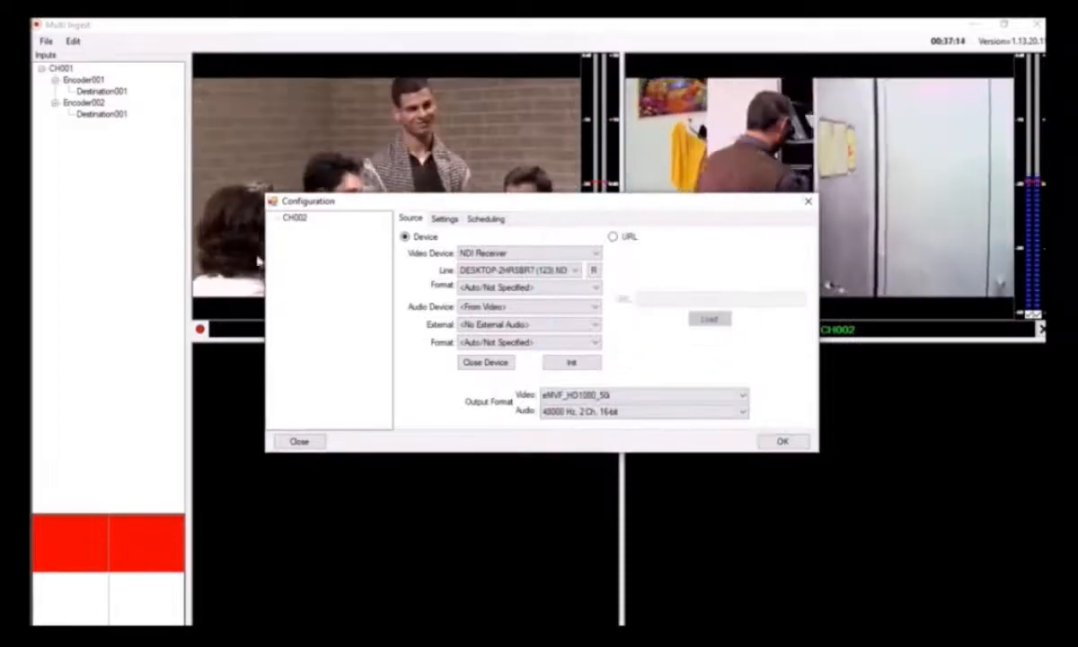
Add an encoder to CH002 with the Mpeg_50Mbit_422 profile and save it
right_click(294, 220)
left_click(332, 223)
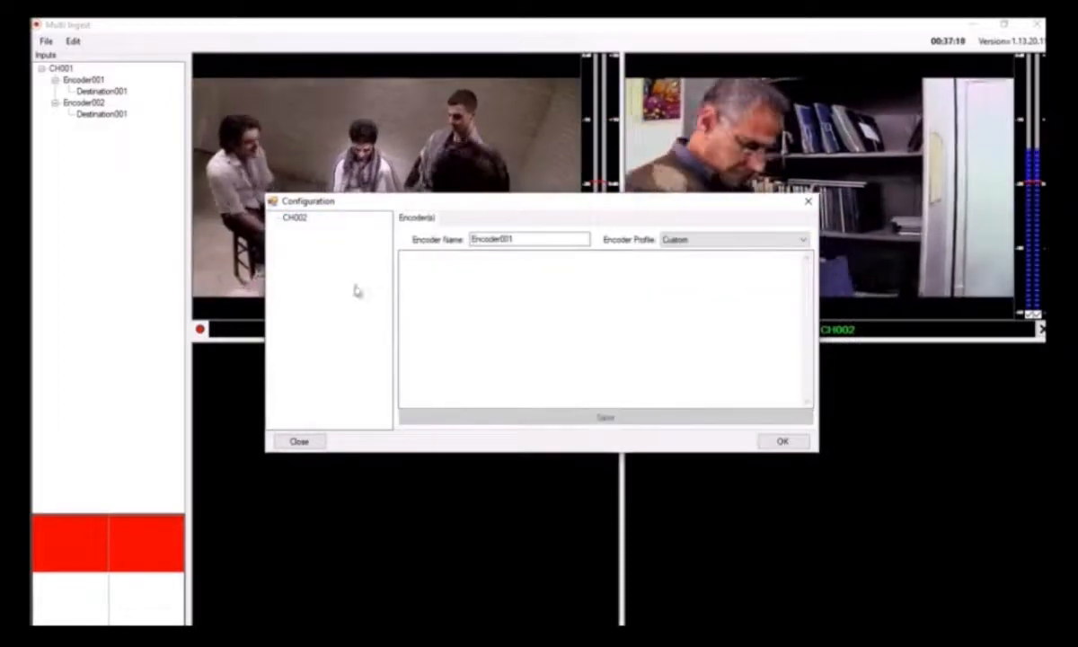
left_click(792, 240)
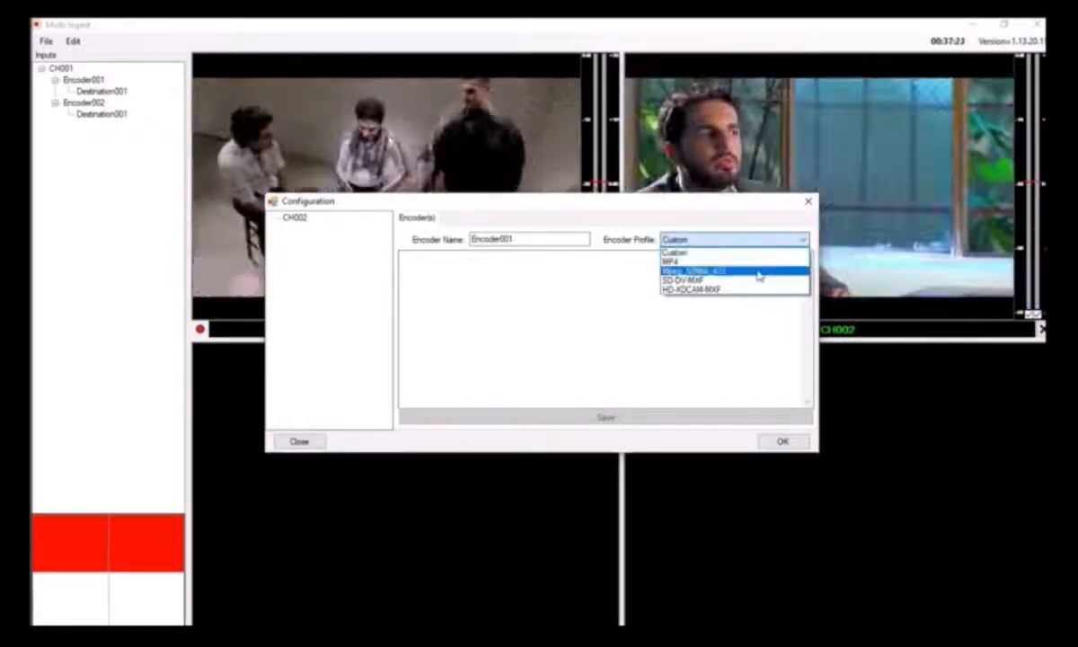
left_click(722, 273)
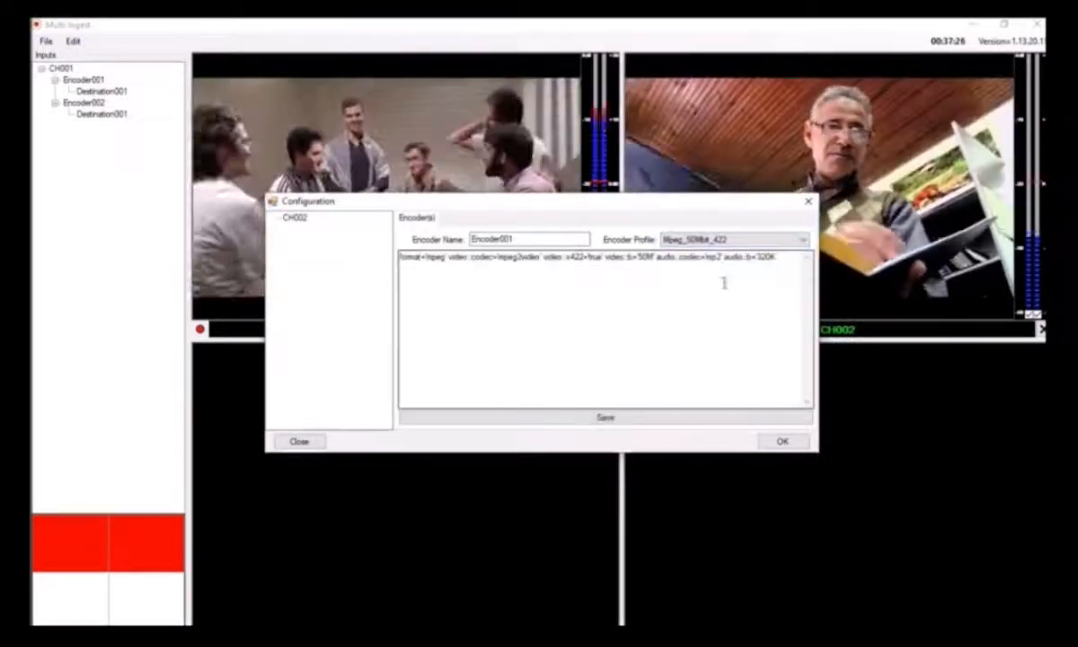
left_click(578, 419)
left_click(548, 371)
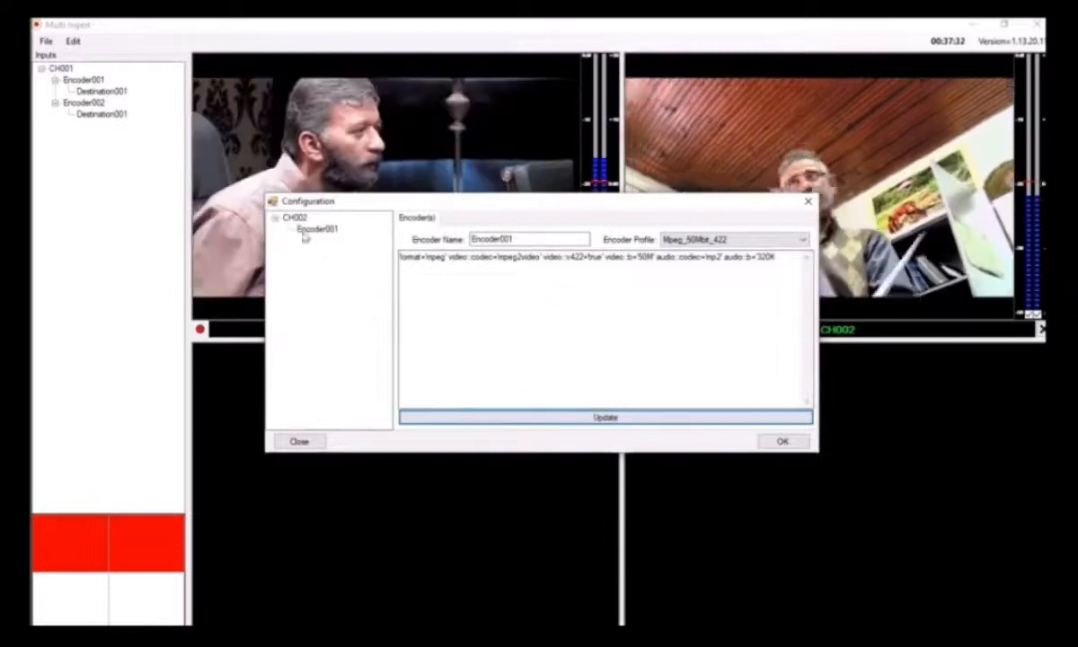
Add a capture destination to CH002's Encoder001 and set its root directory to D:\Record\CH2
right_click(310, 228)
left_click(351, 235)
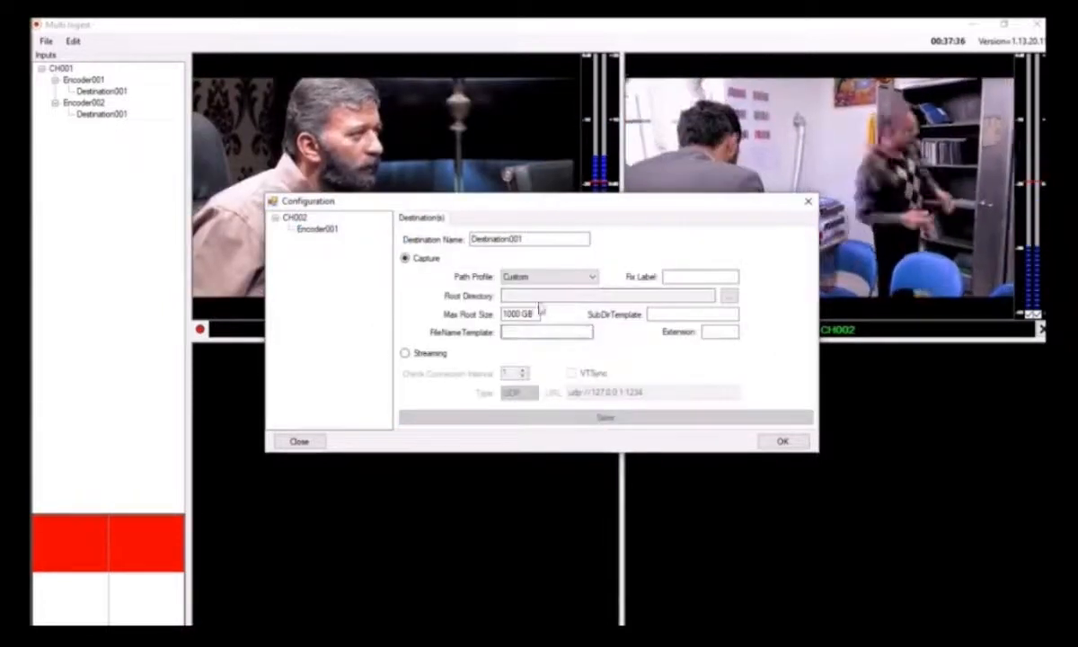
left_click(729, 295)
double_click(482, 305)
scroll(530, 337, "down", 2)
double_click(521, 335)
double_click(509, 347)
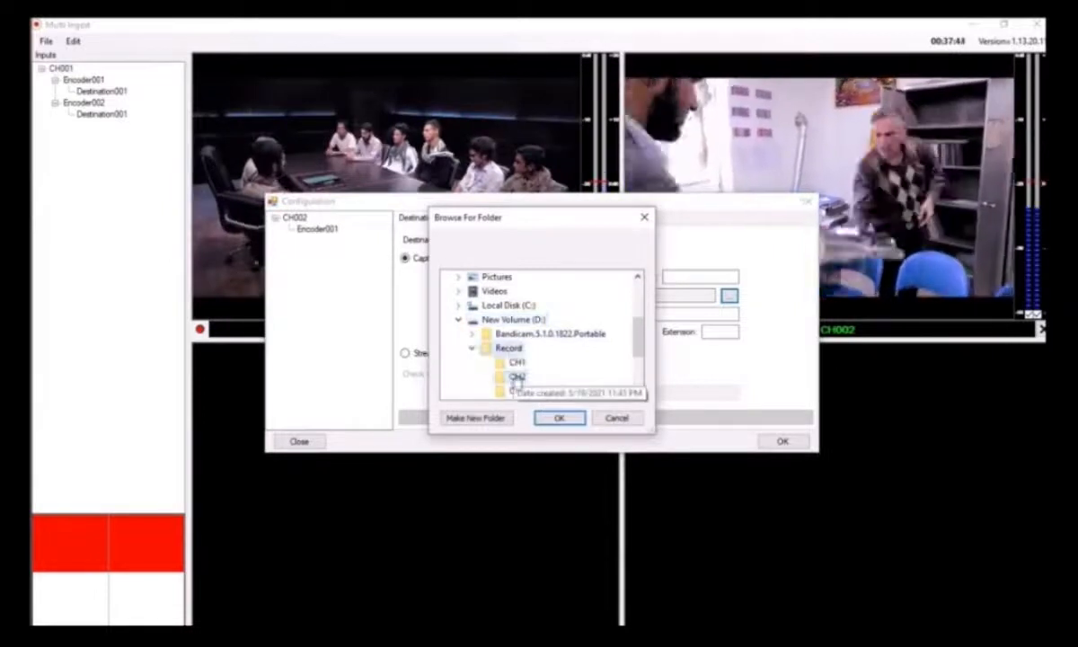
left_click(503, 377)
left_click(558, 417)
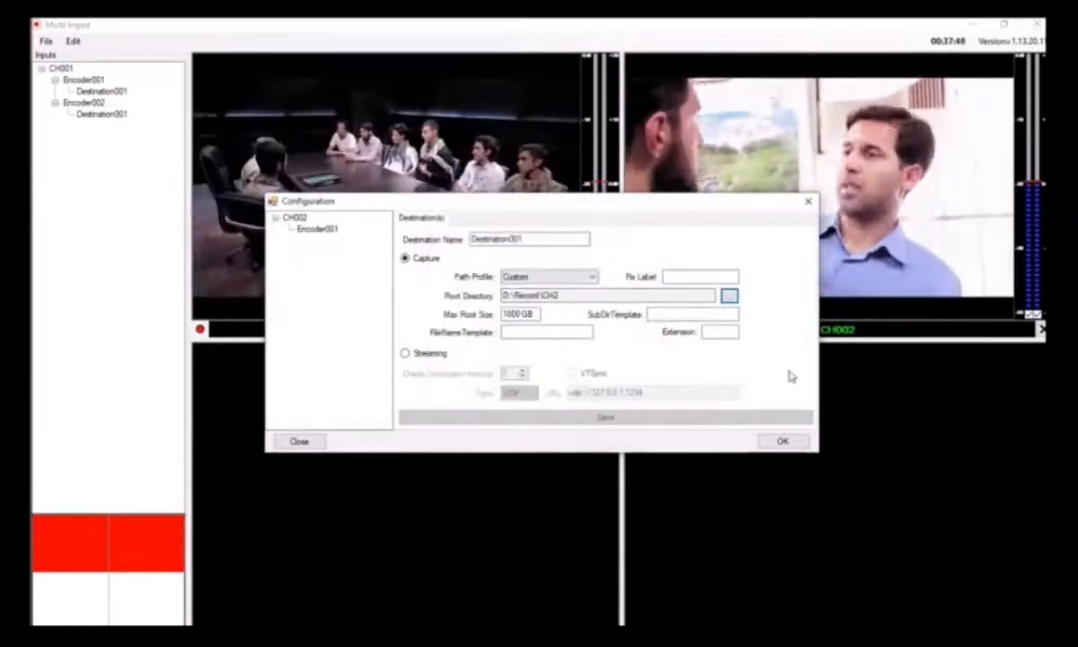
Set the destination's maximum root size to 500 GB and its subdirectory template to YYYYMMDD
left_click(658, 312)
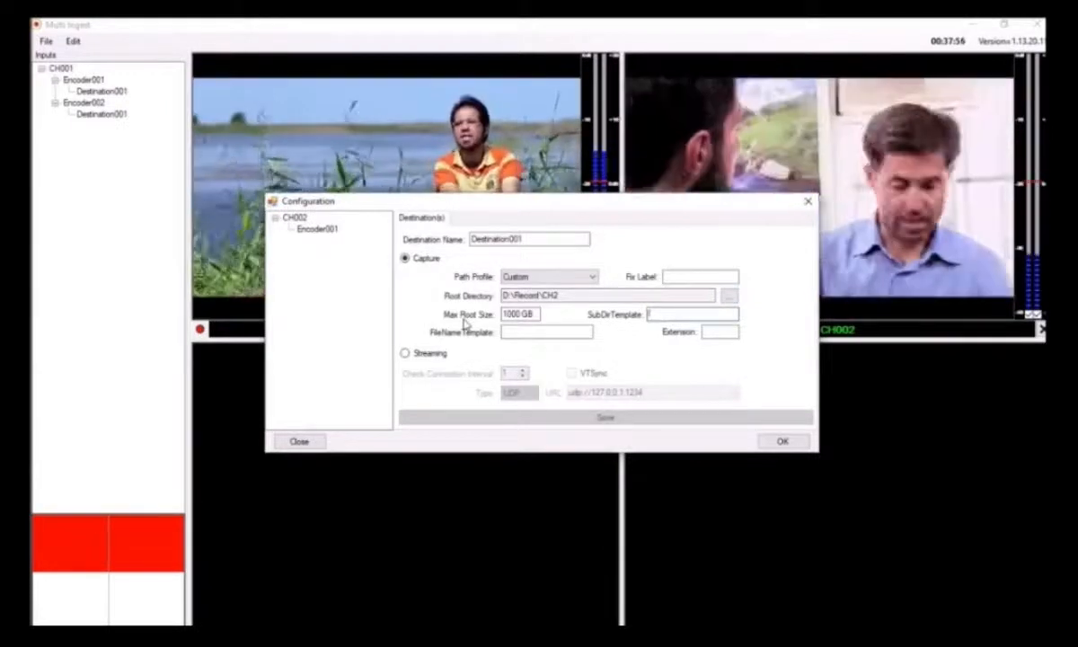
left_click_drag(519, 313, 500, 321)
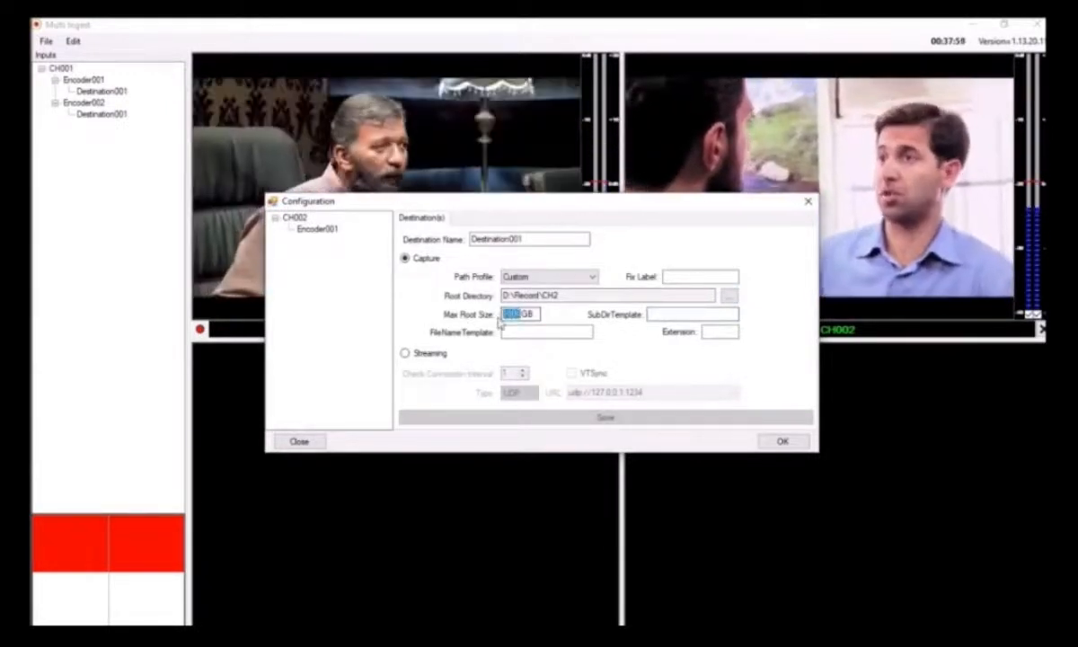
type("5")
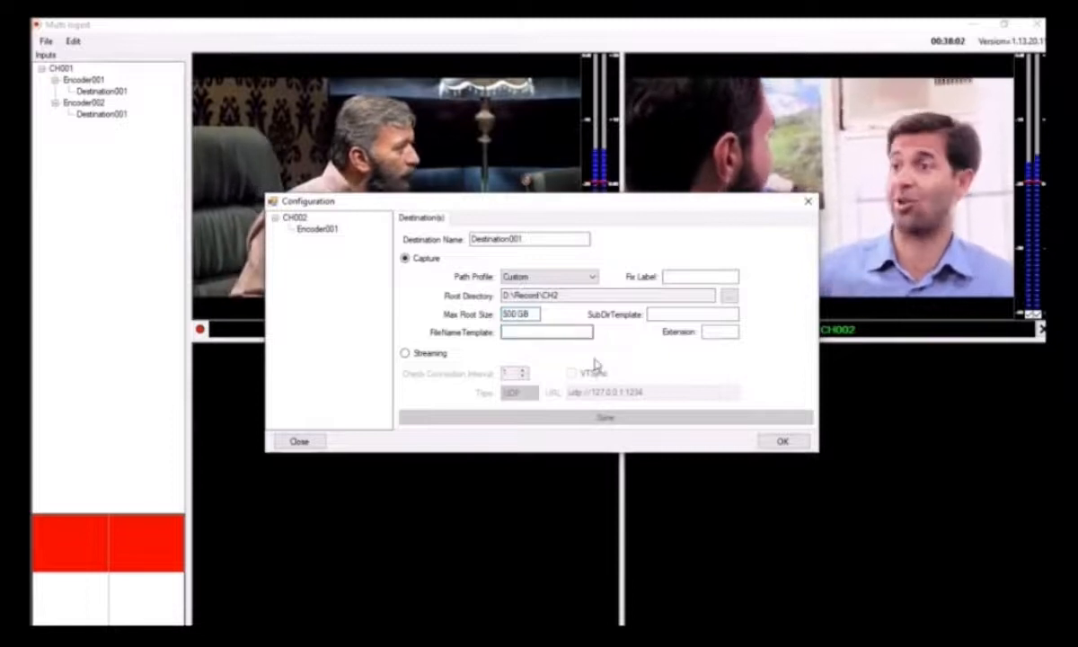
left_click(653, 314)
type("YYYYMM")
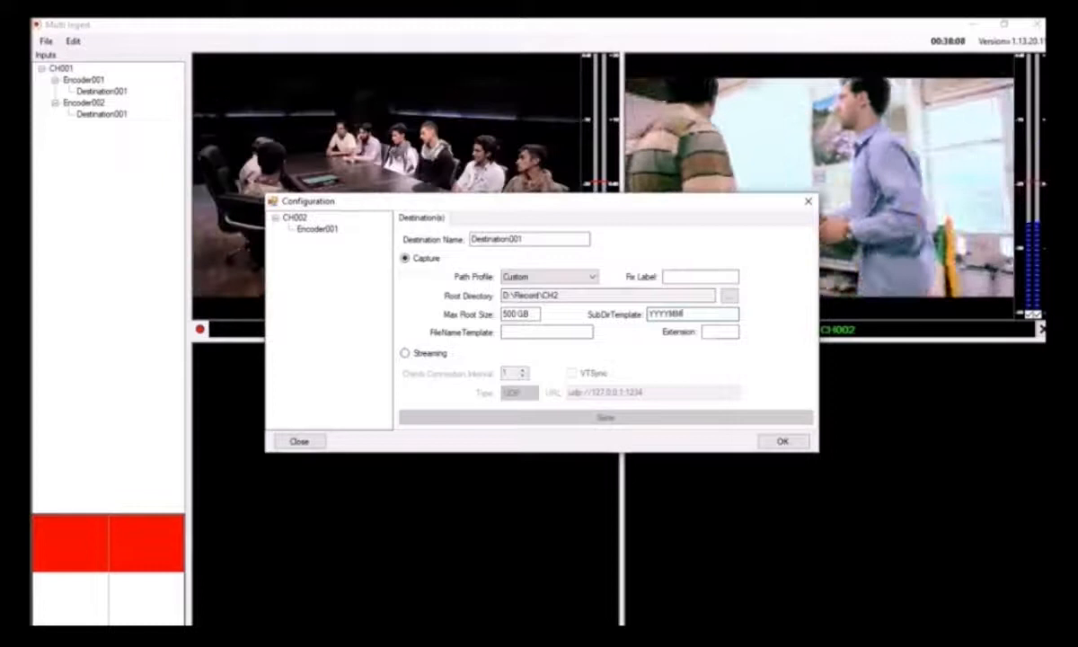
type("DD")
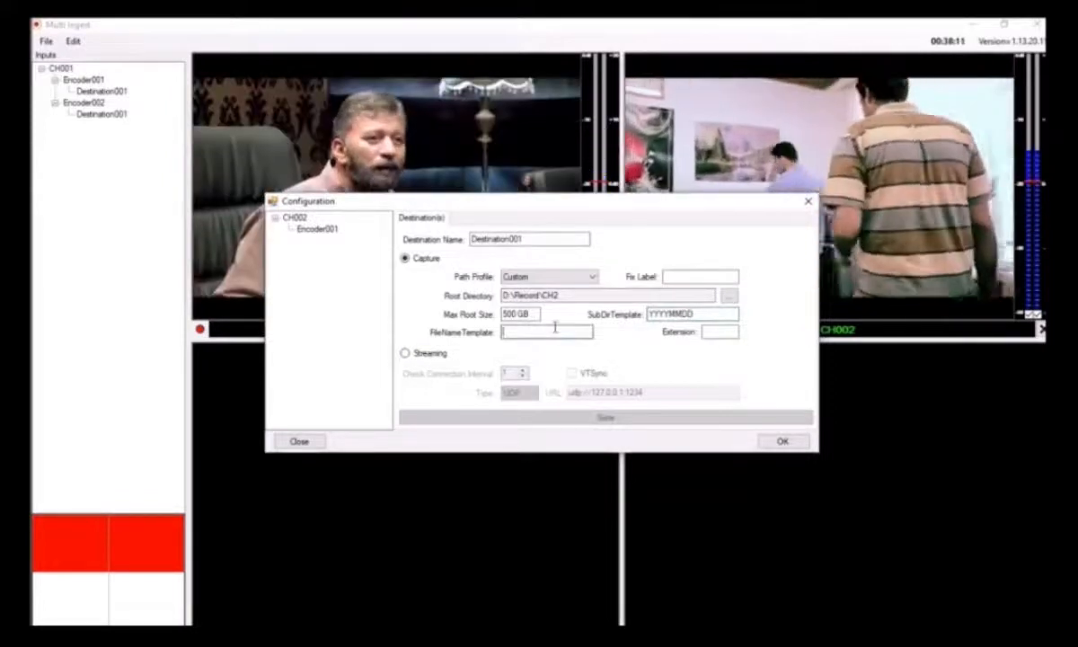
Set the file name template to hhmmss and the extension to mpg, and save the destination
left_click(555, 332)
type("hh")
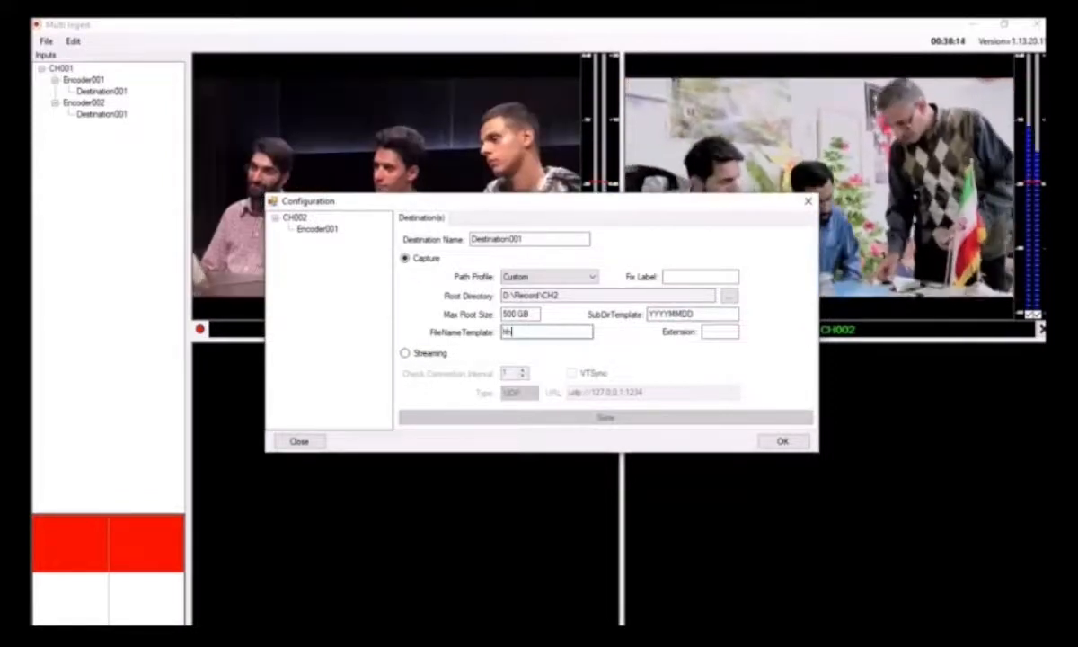
type("mmss")
left_click(719, 331)
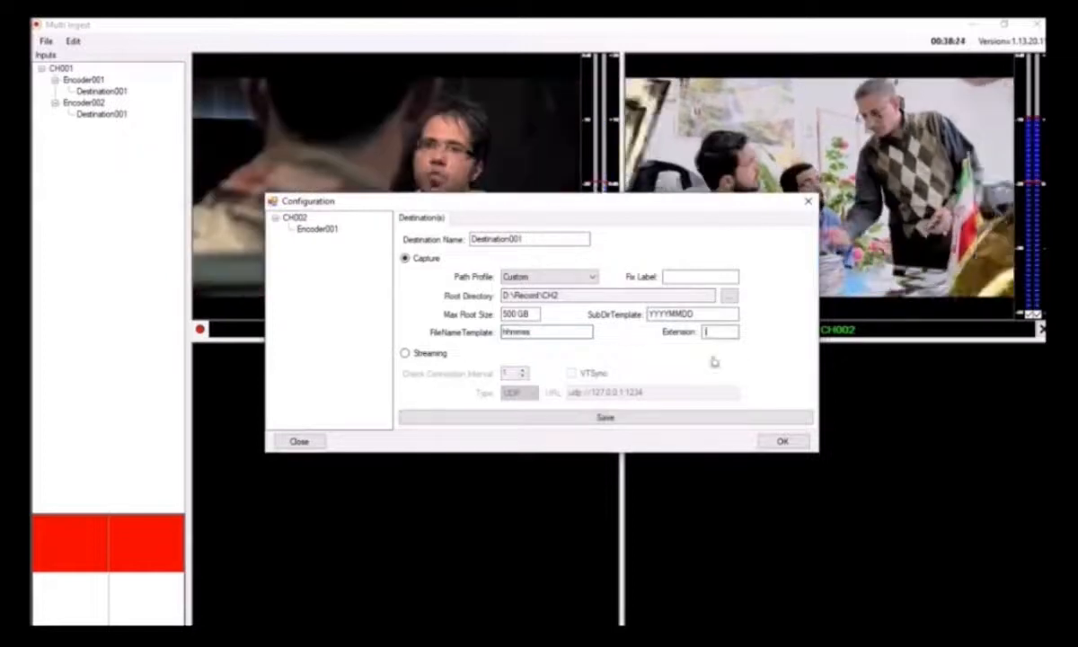
type("mpg")
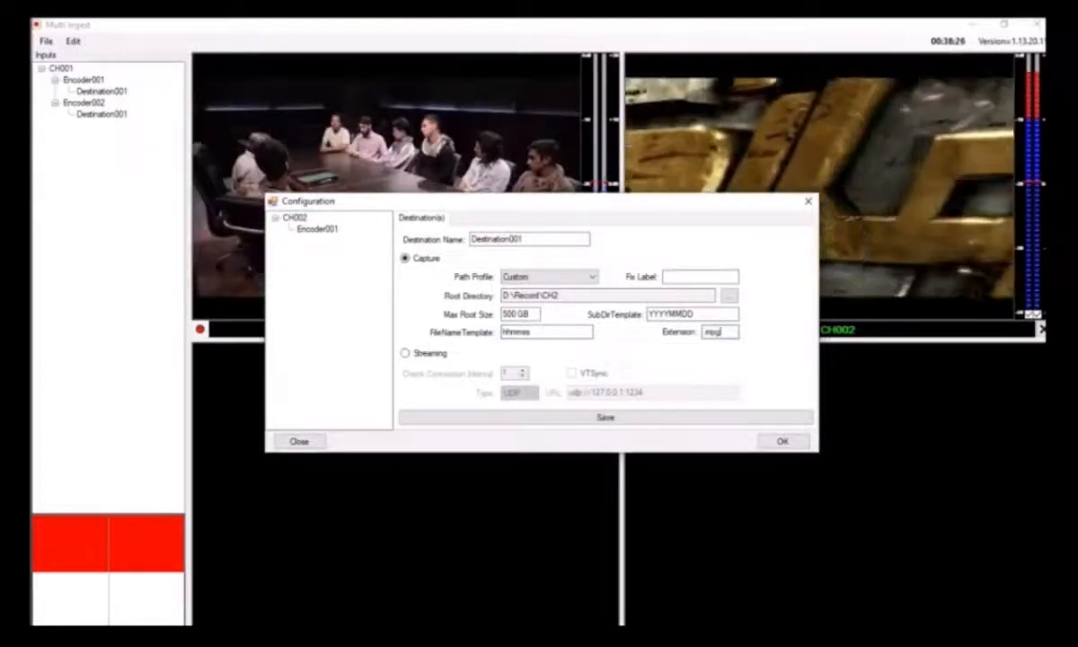
left_click(601, 419)
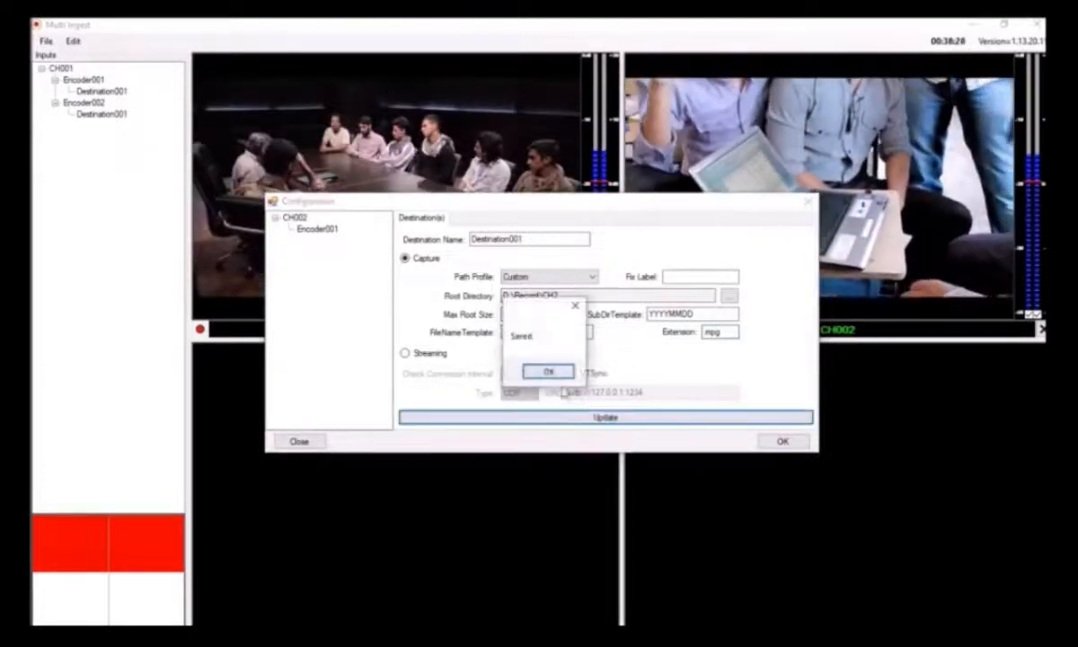
left_click(547, 372)
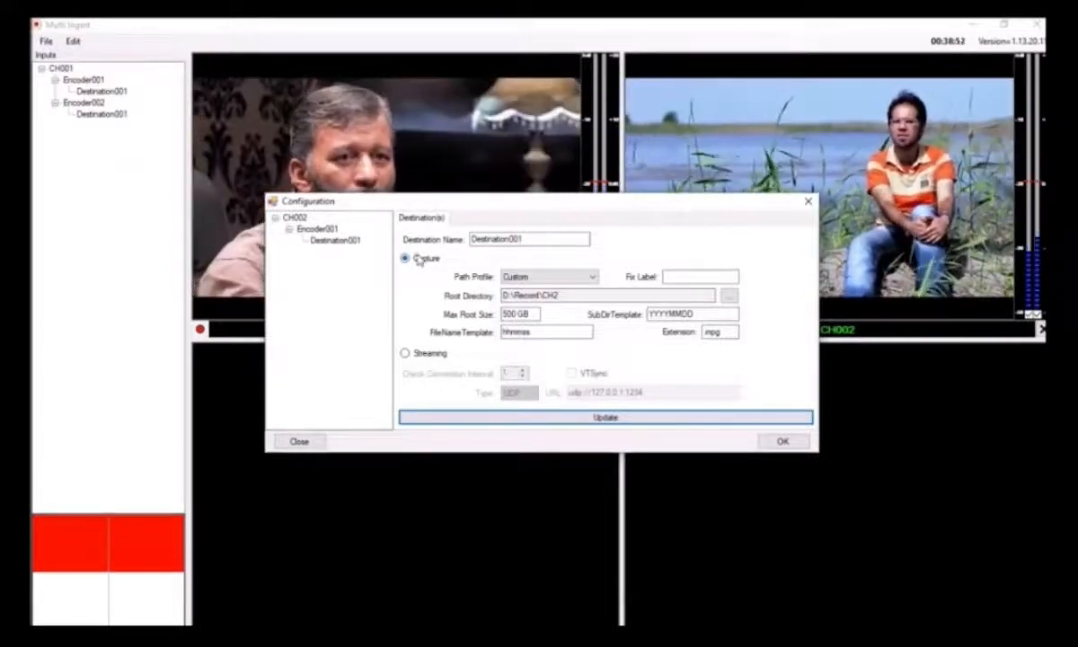
Add and save a second destination for Encoder001 that streams over UDP to udp://127.0.0.1:1234, and accept the CH002 configuration
left_click(428, 355)
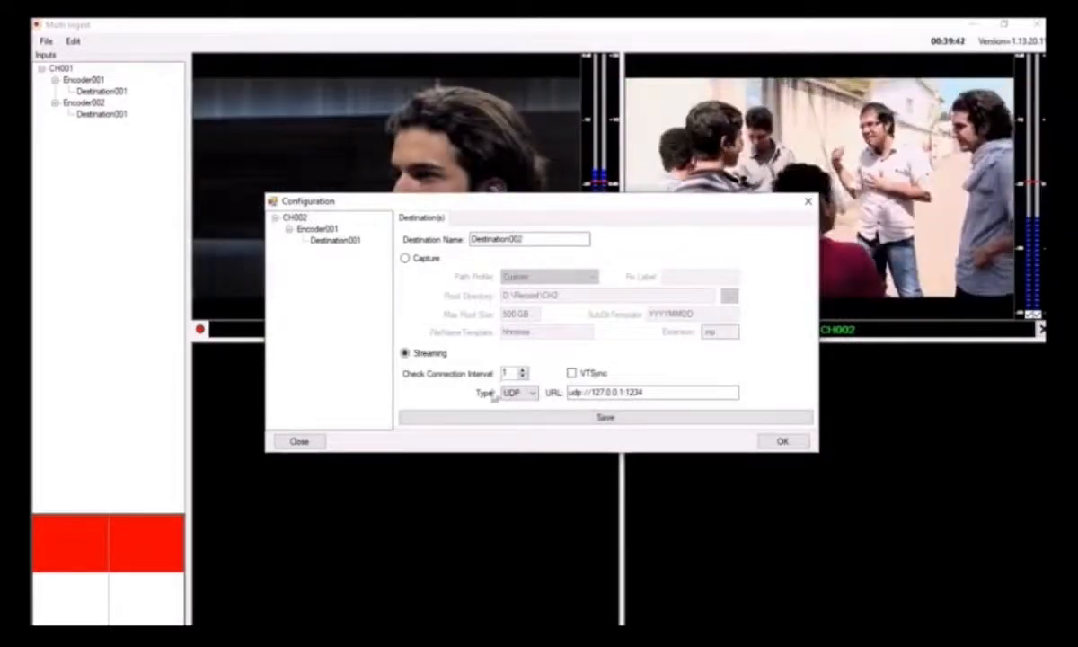
left_click(605, 417)
left_click(549, 370)
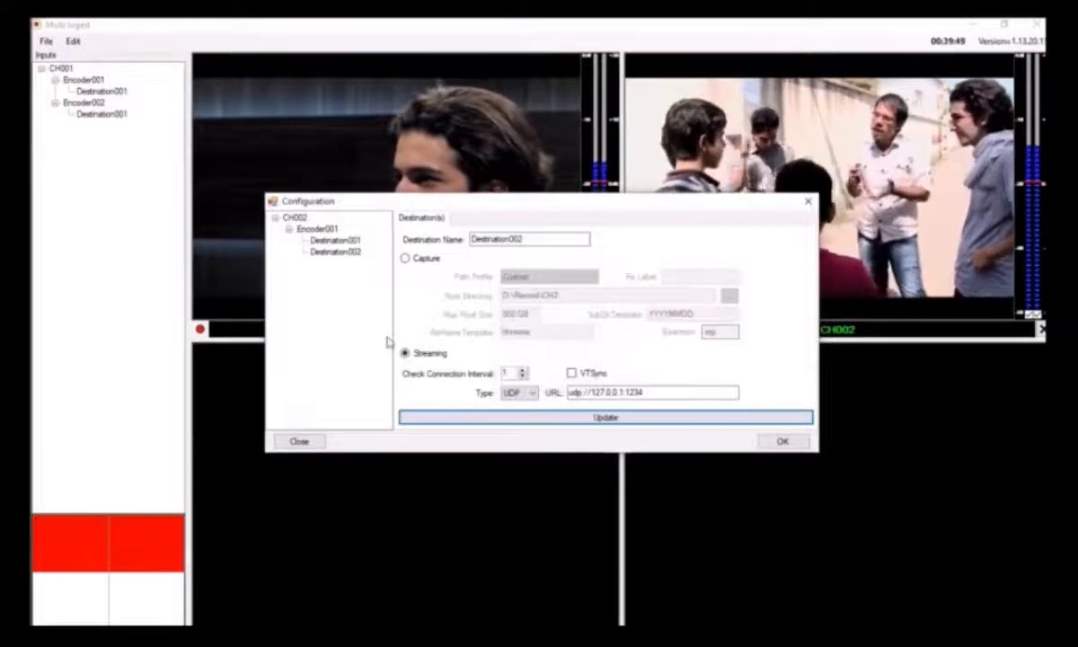
left_click(317, 229)
left_click(334, 241)
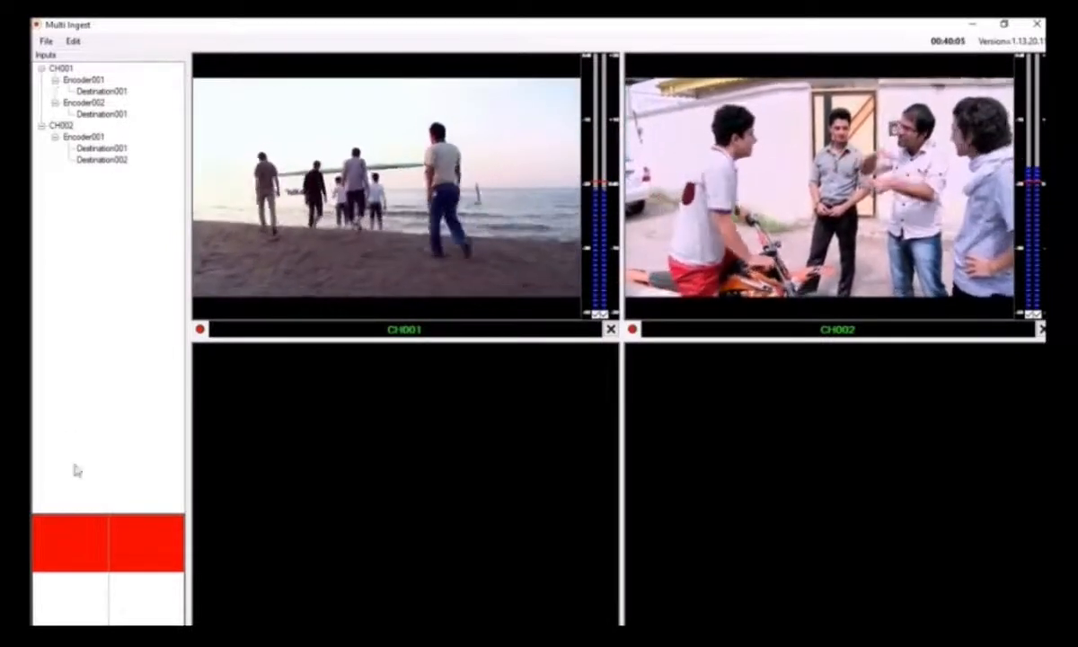
Add a new input channel in the third grid cell and set its source type to URL
left_click(72, 609)
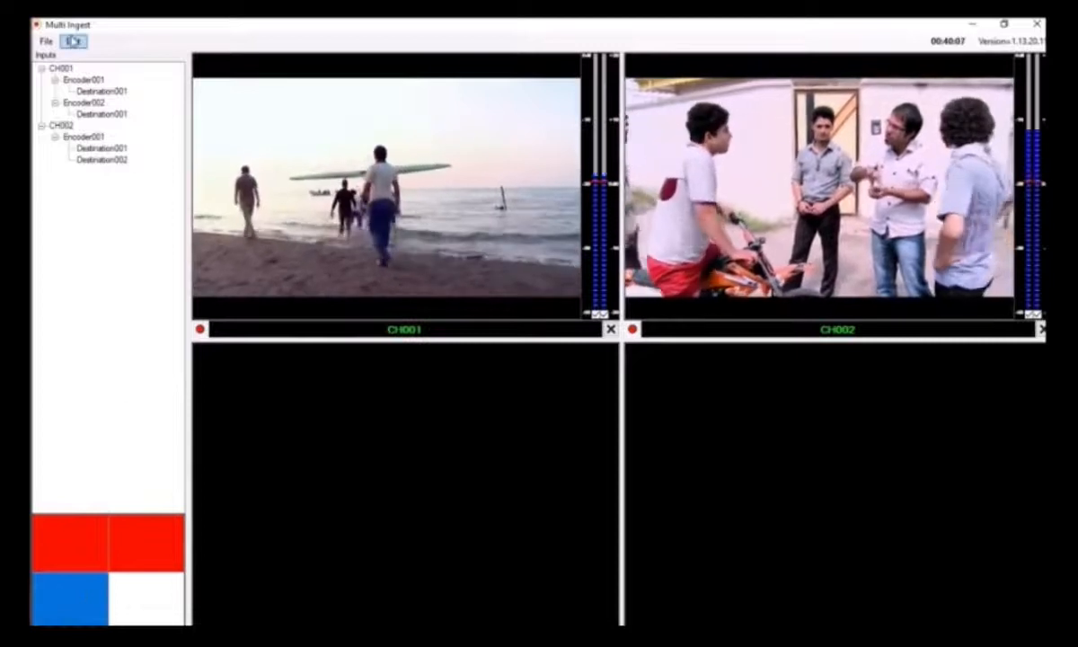
left_click(73, 41)
left_click(95, 59)
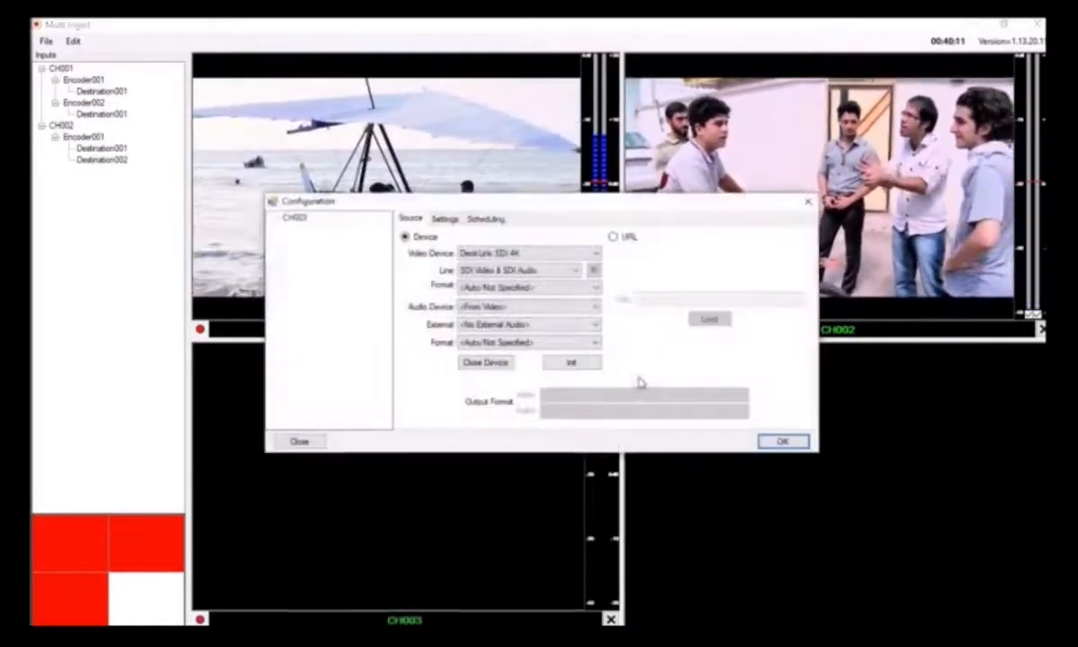
left_click(614, 237)
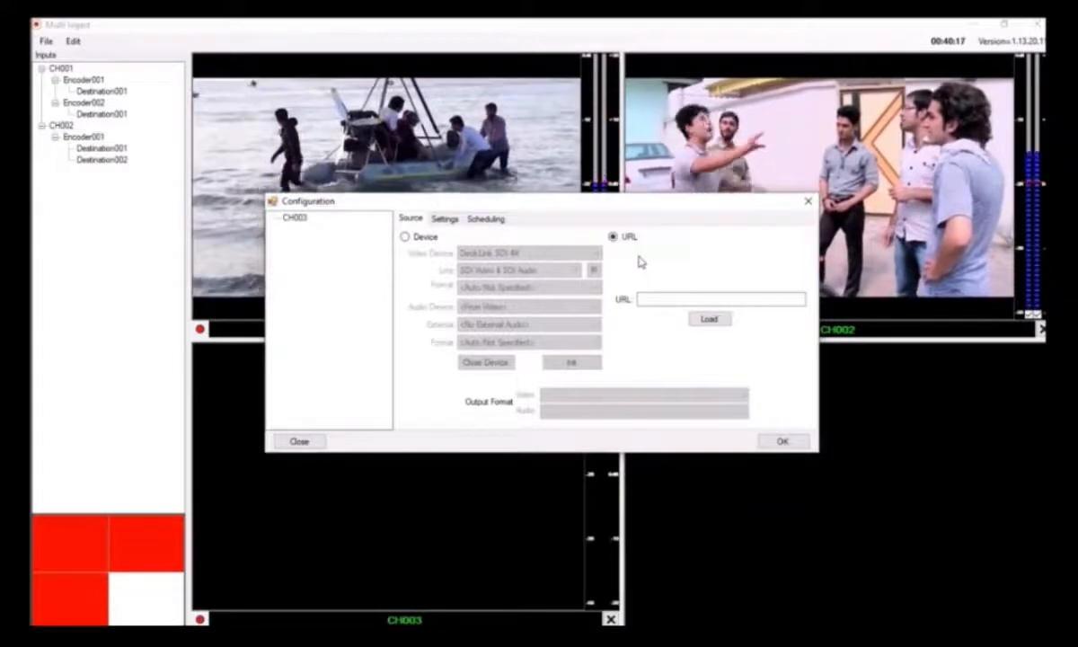
left_click(655, 299)
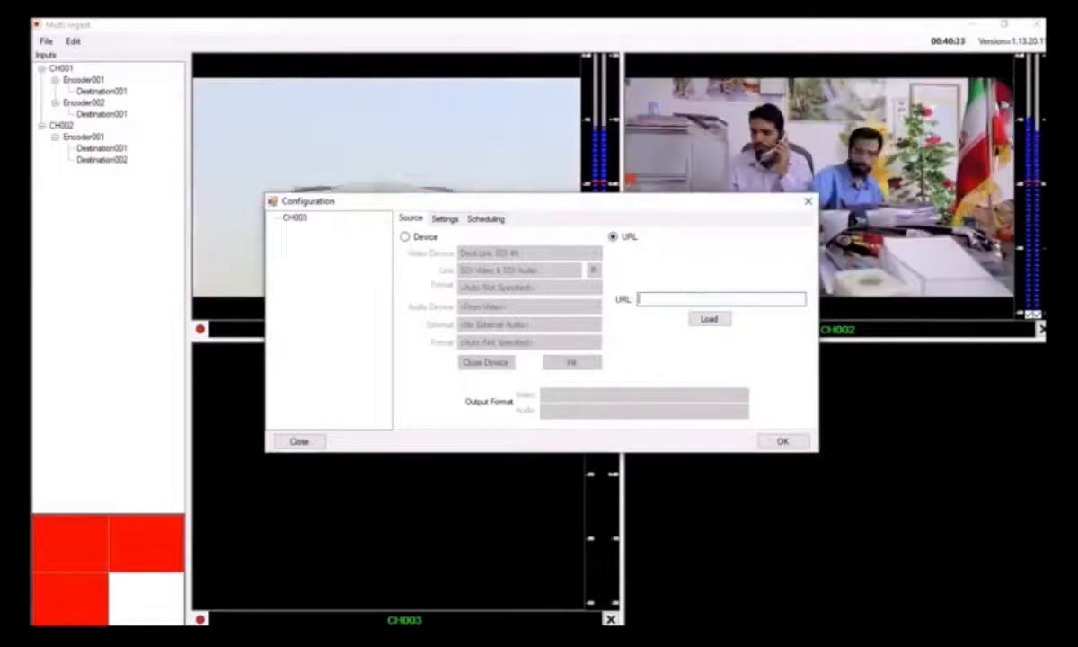
type("p://192.1")
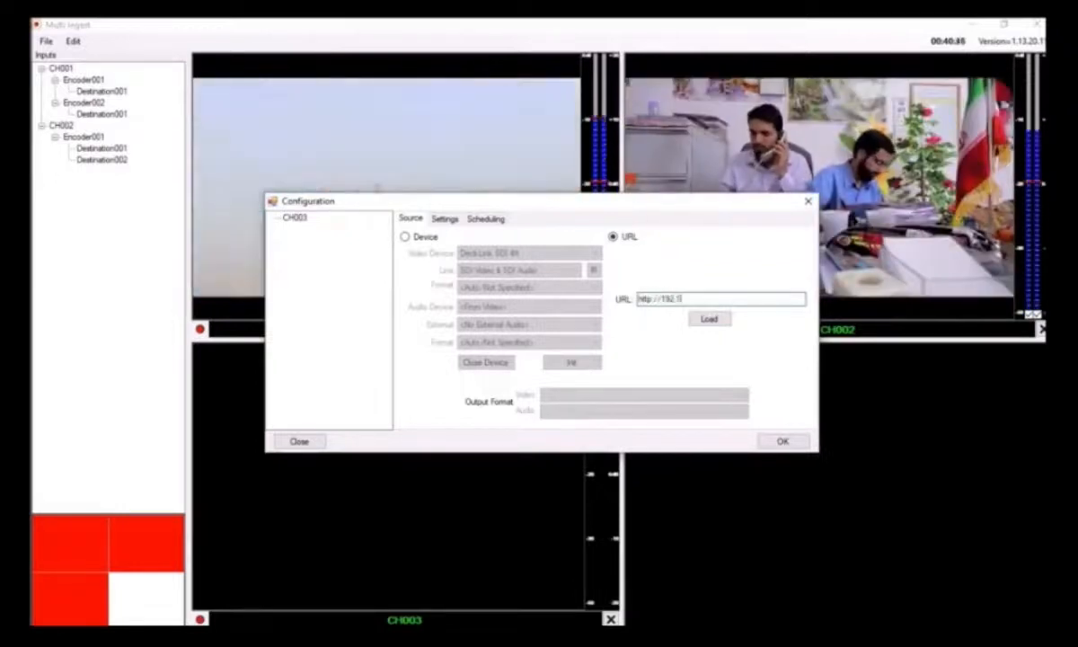
type("68.1074:3004/1")
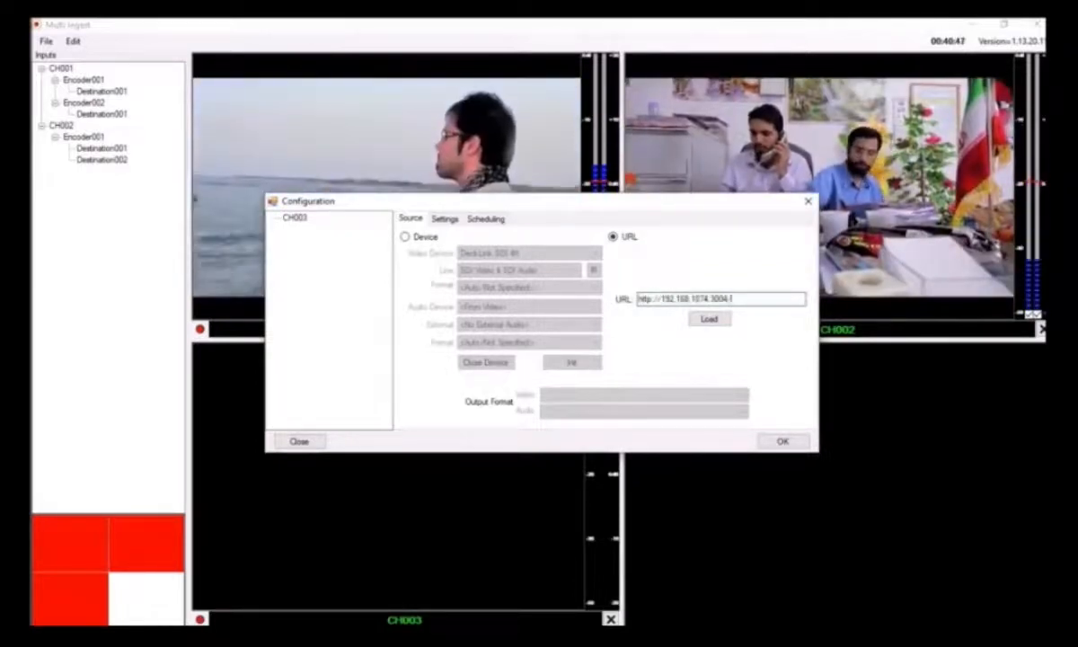
left_click(707, 320)
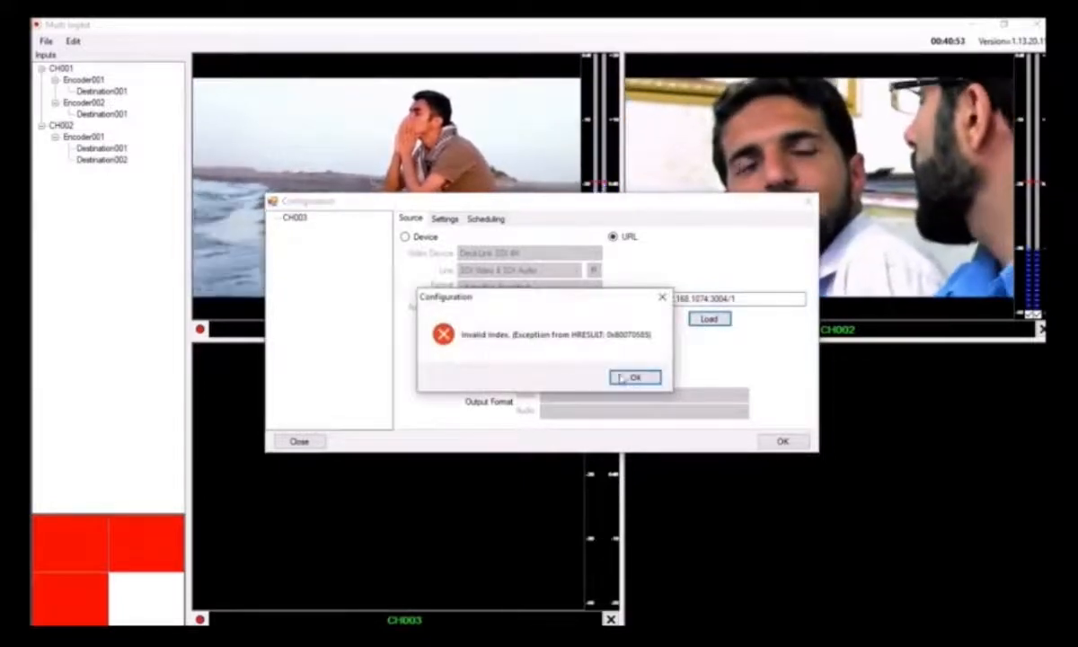
left_click(639, 378)
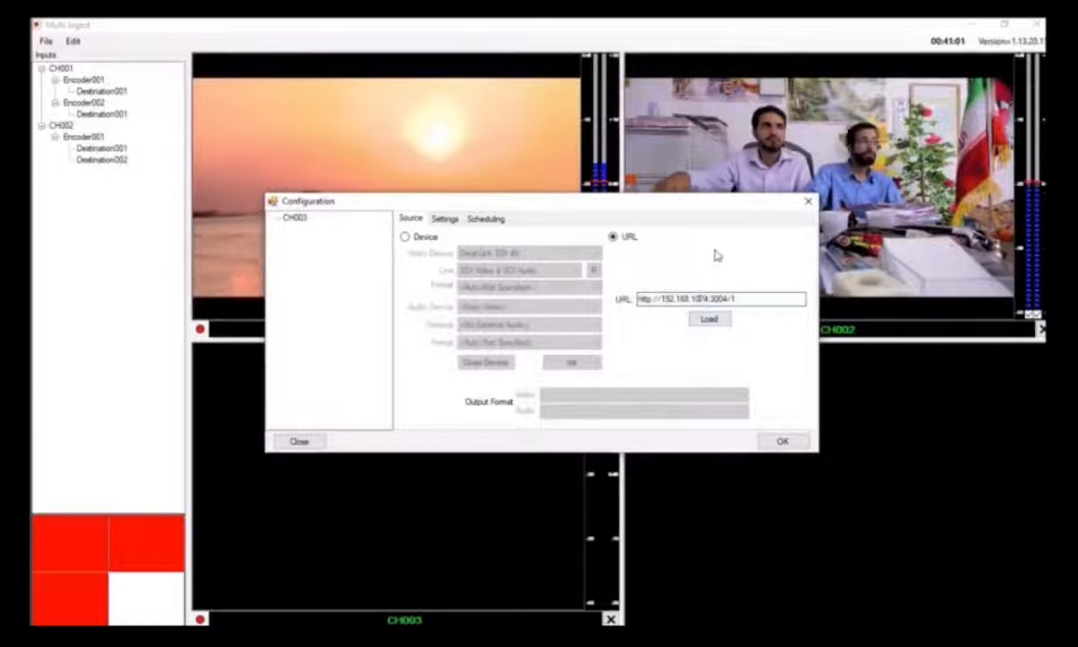
left_click(709, 322)
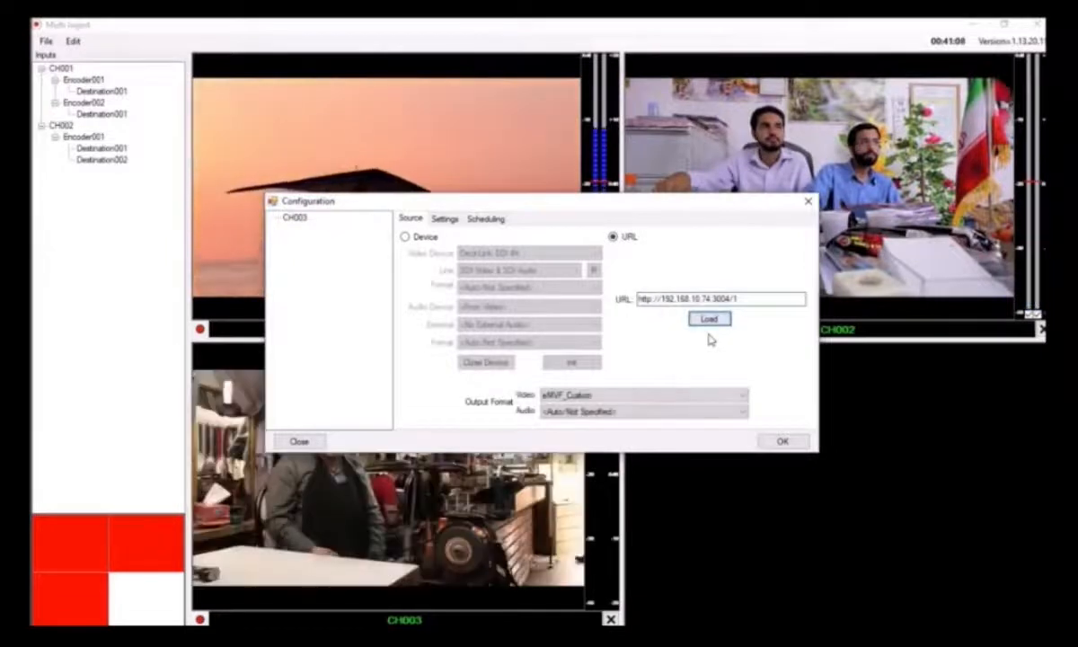
Set the CH003 output format to eMVF_PAL_16x9 video and 48000 Hz, 2 Ch, 16-bit audio
left_click(549, 395)
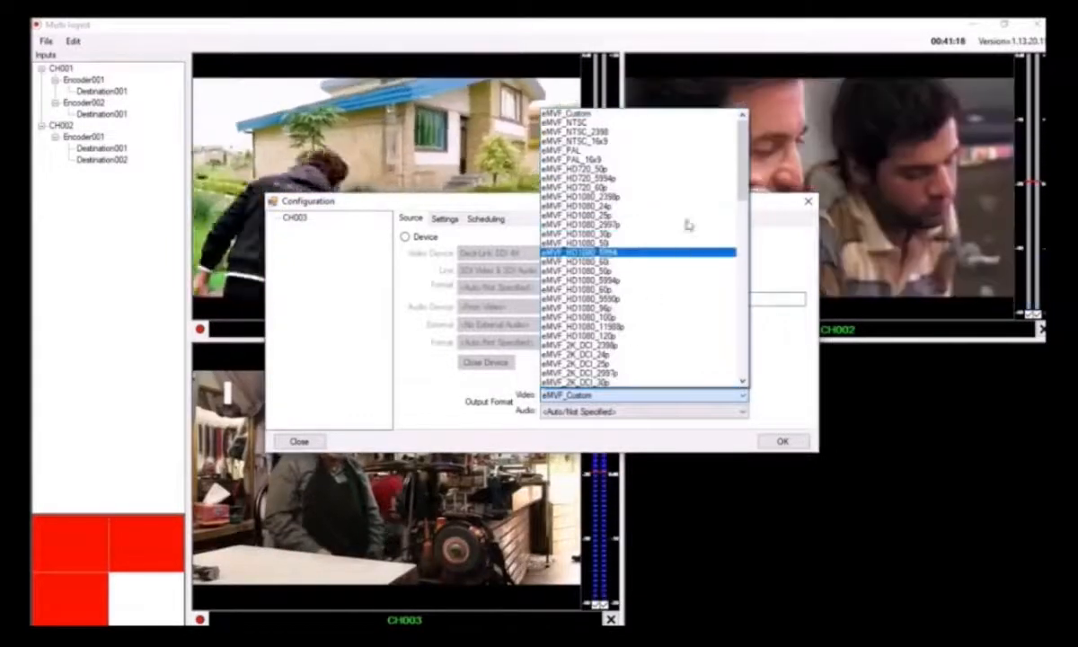
left_click(646, 159)
left_click(624, 411)
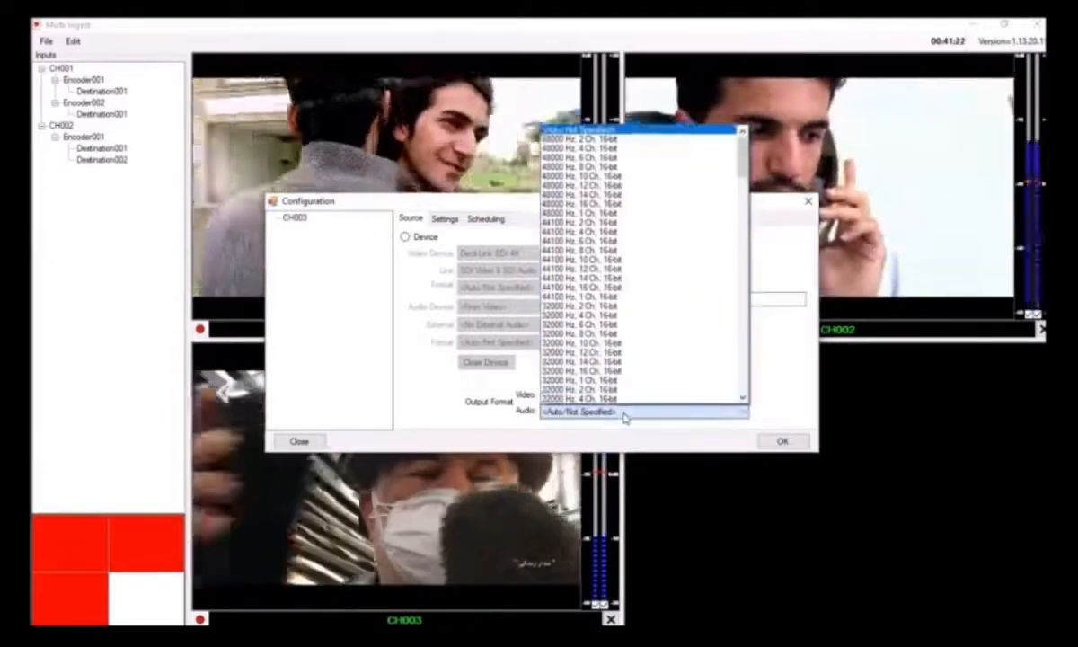
left_click(620, 150)
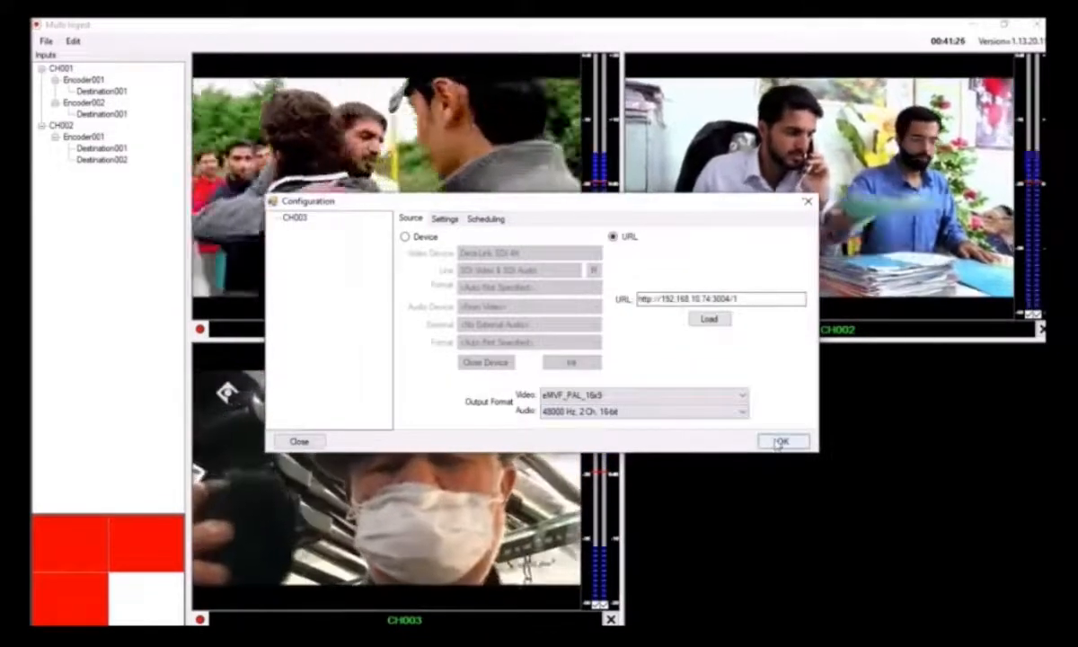
Add an encoder to CH003 with the SD-DV-MXF profile and save it
right_click(295, 216)
left_click(328, 220)
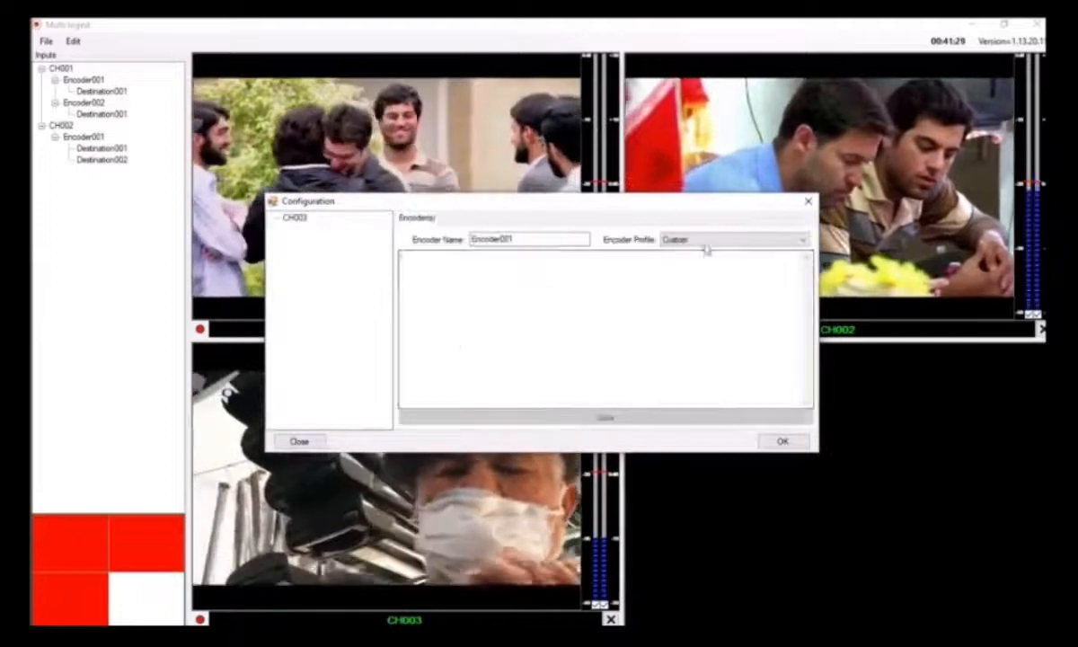
left_click(709, 238)
left_click(709, 272)
left_click(617, 419)
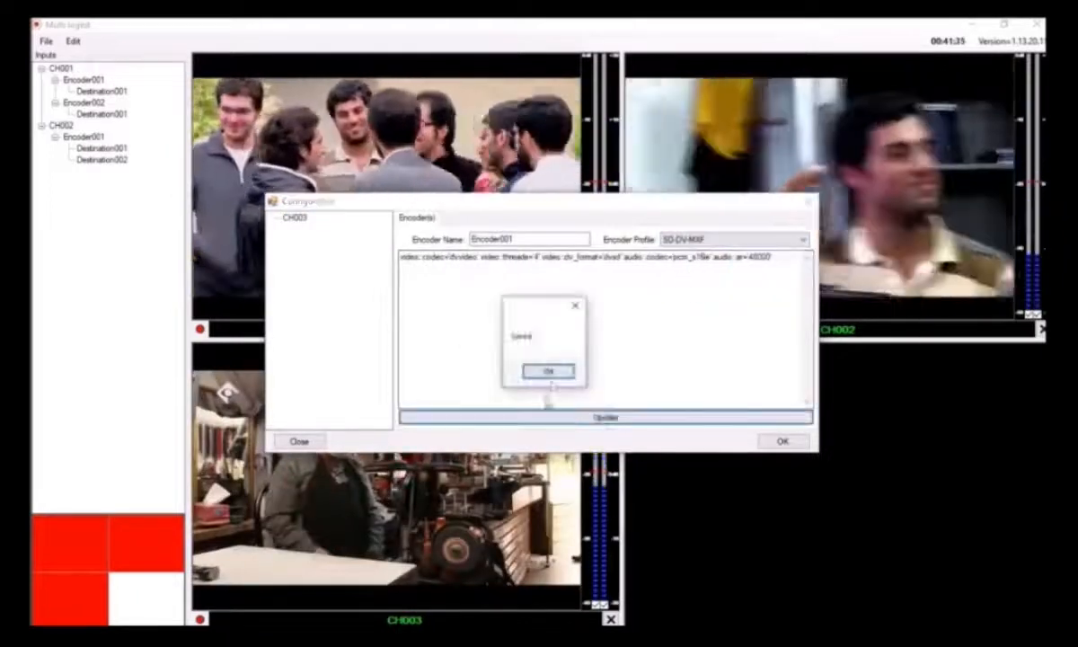
left_click(549, 371)
Add a capture destination to CH003's Encoder001 and set its root directory to D:\Record\CH3
right_click(308, 229)
left_click(327, 241)
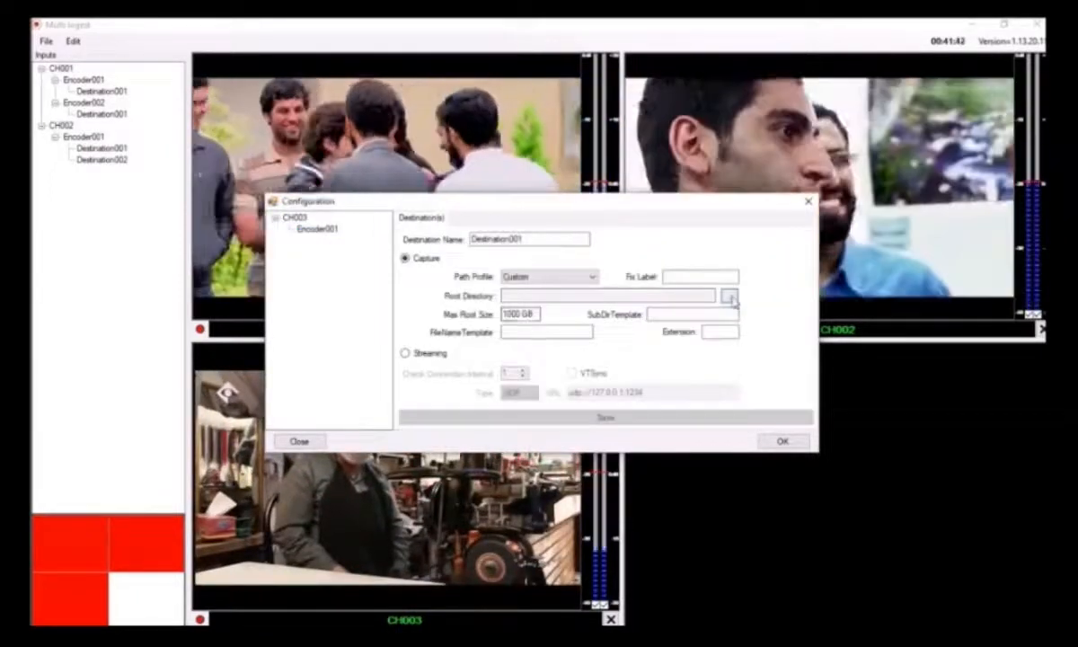
left_click(729, 295)
double_click(482, 307)
scroll(515, 354, "down", 3)
double_click(512, 334)
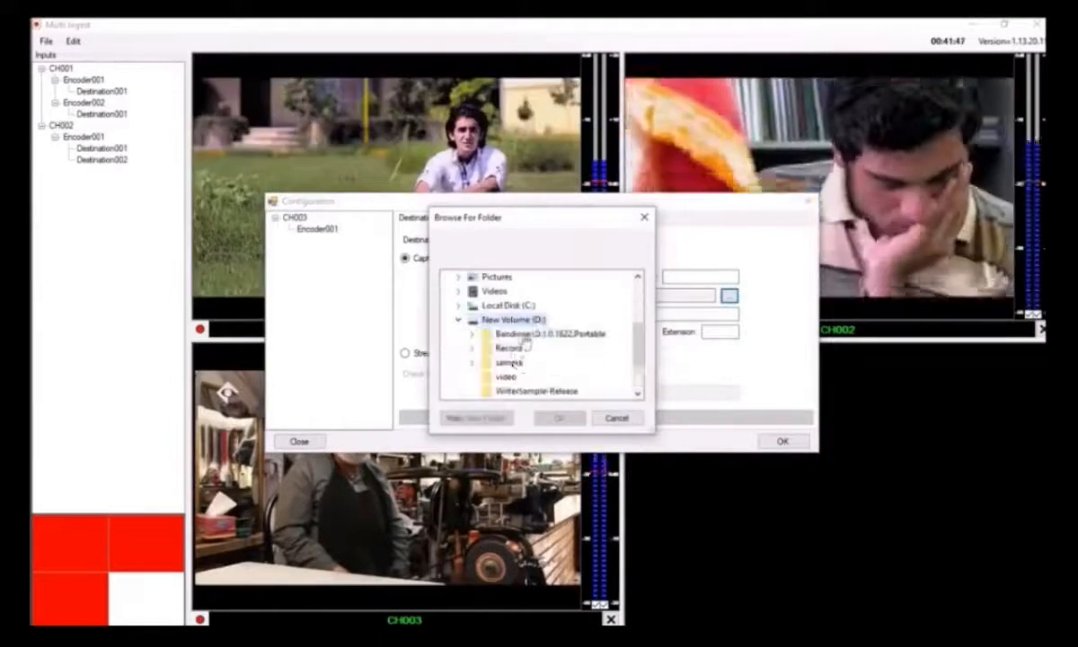
double_click(508, 348)
left_click(518, 392)
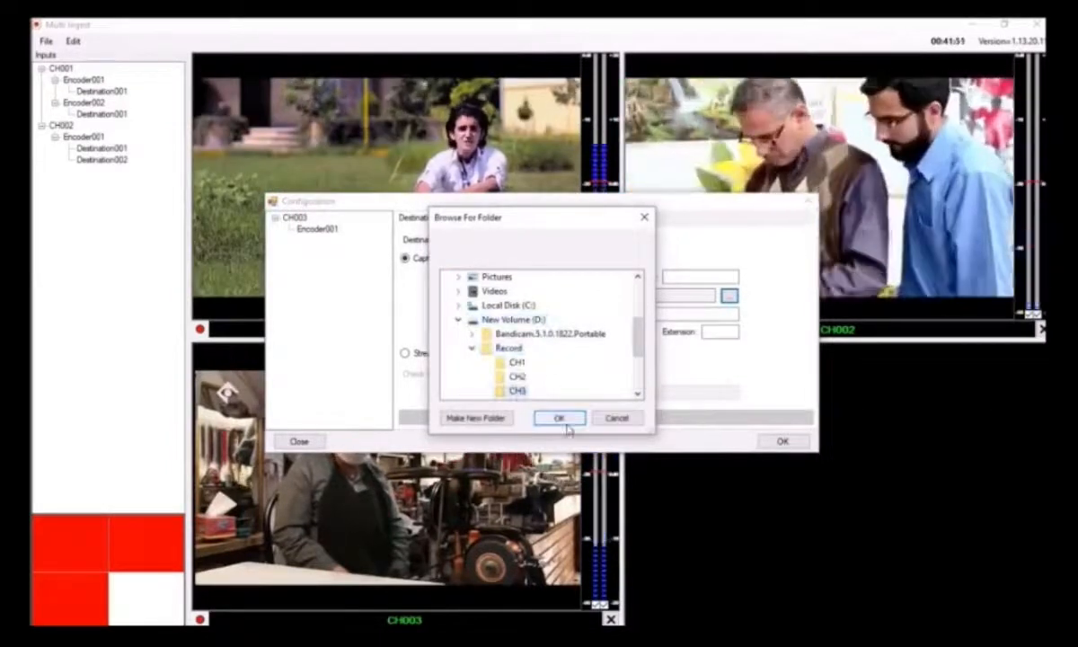
left_click(561, 418)
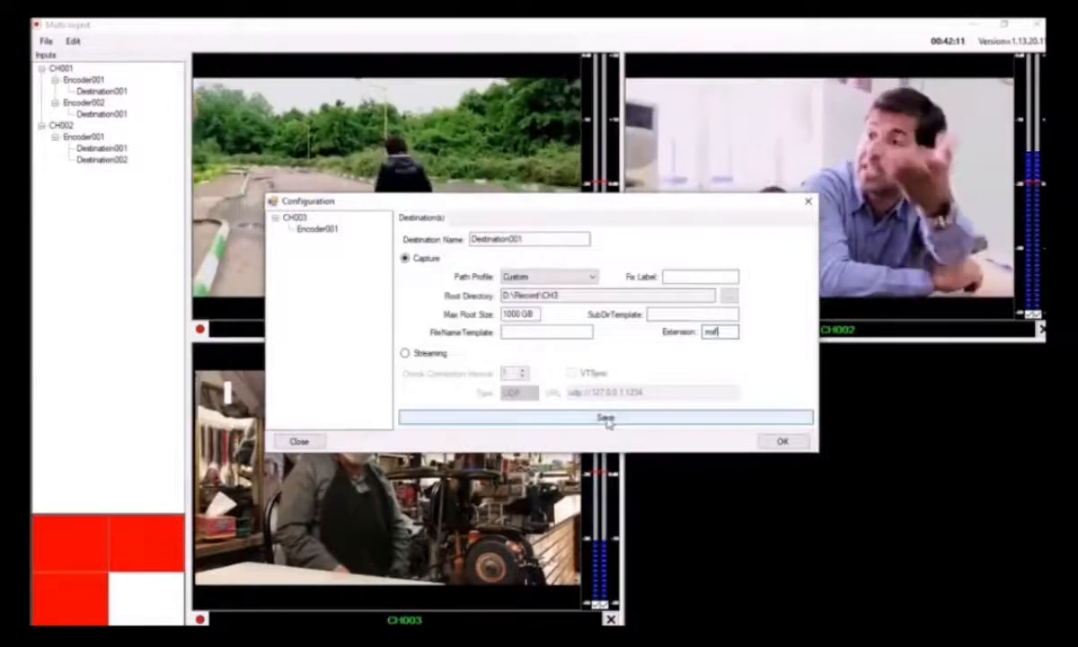
Set the destination's file extension to mxf, save the destination, and accept the CH003 configuration
left_click(606, 419)
left_click(549, 371)
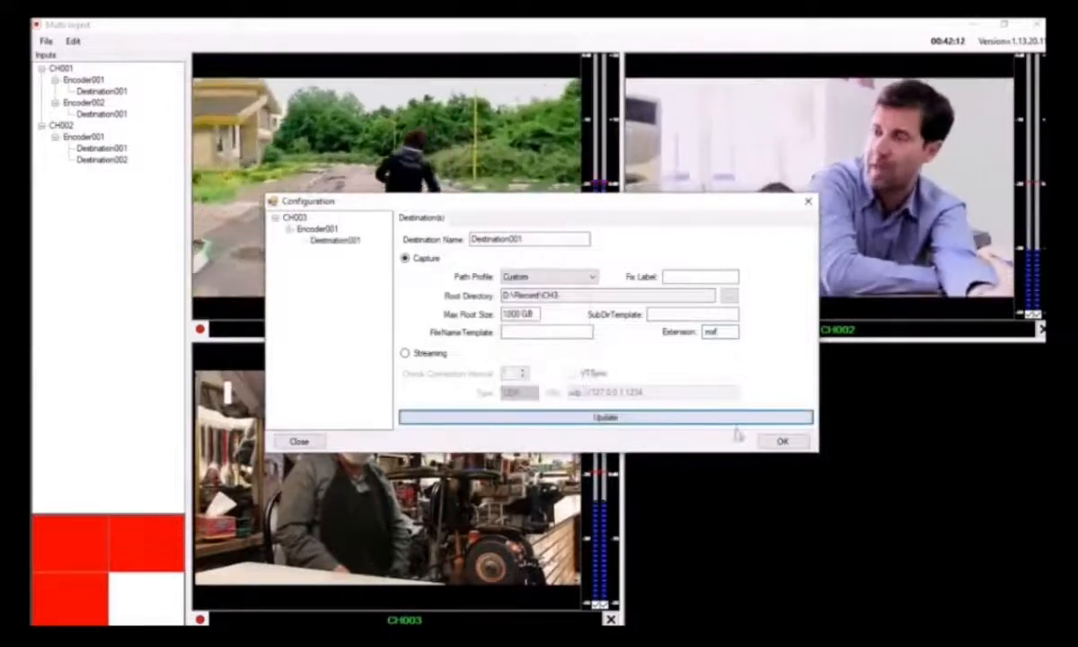
left_click(779, 441)
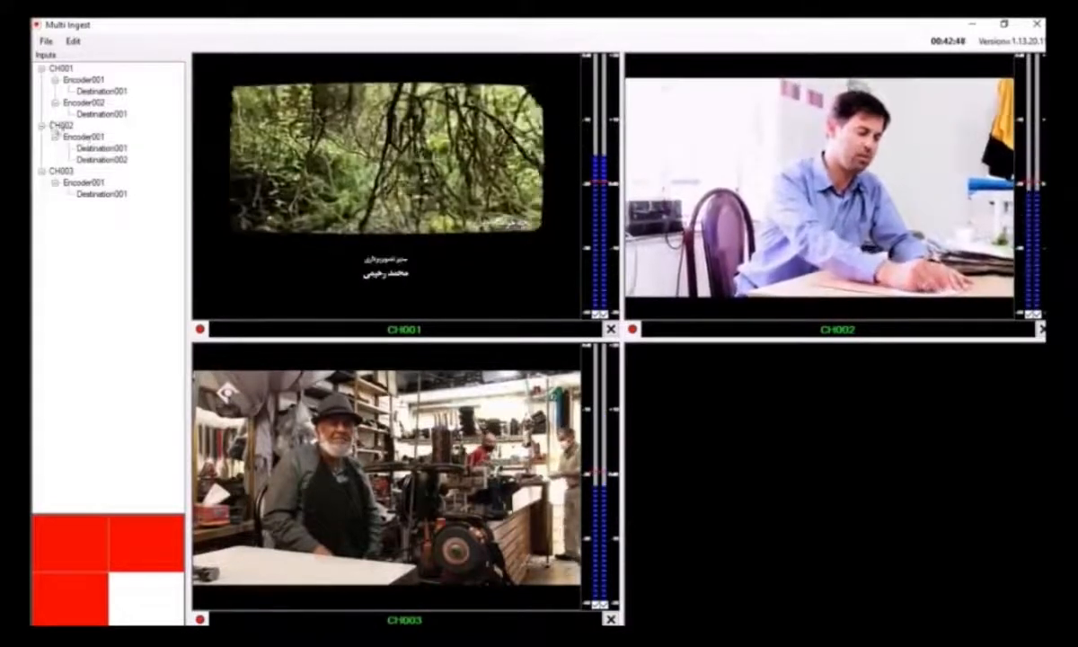
Review CH002's two destinations and CH003's encoder in the inputs tree
left_click(102, 149)
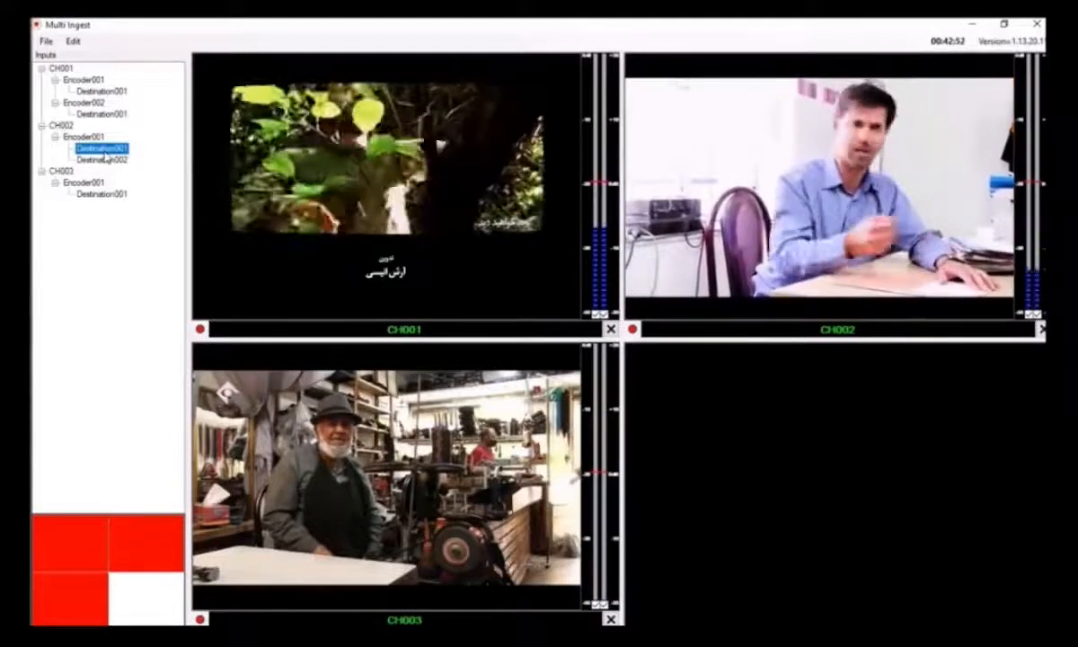
left_click(104, 160)
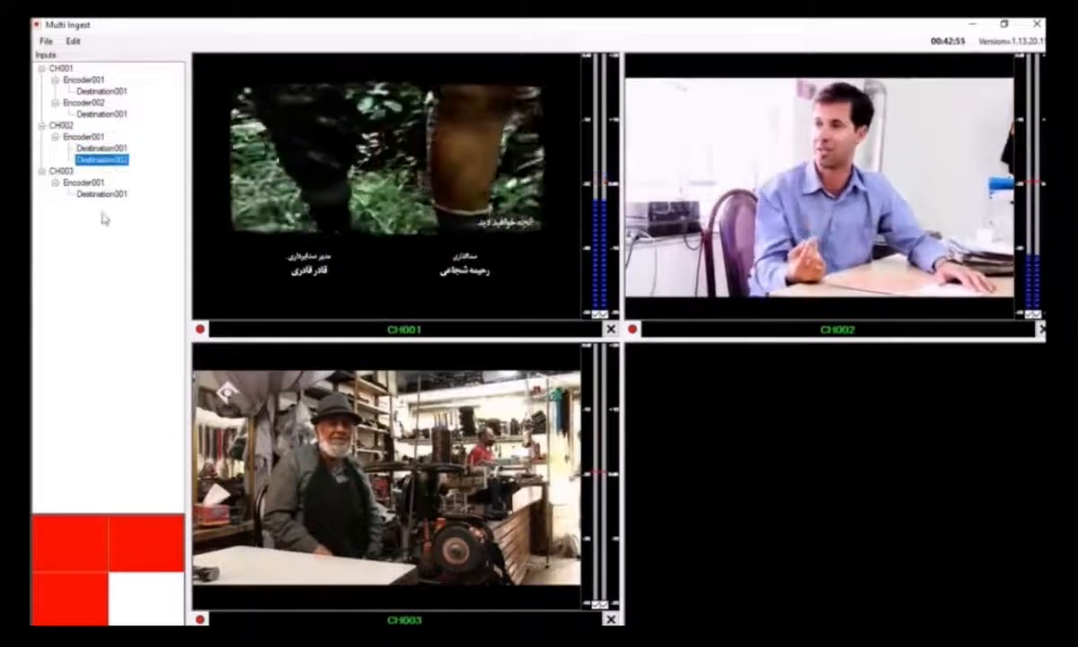
left_click(105, 341)
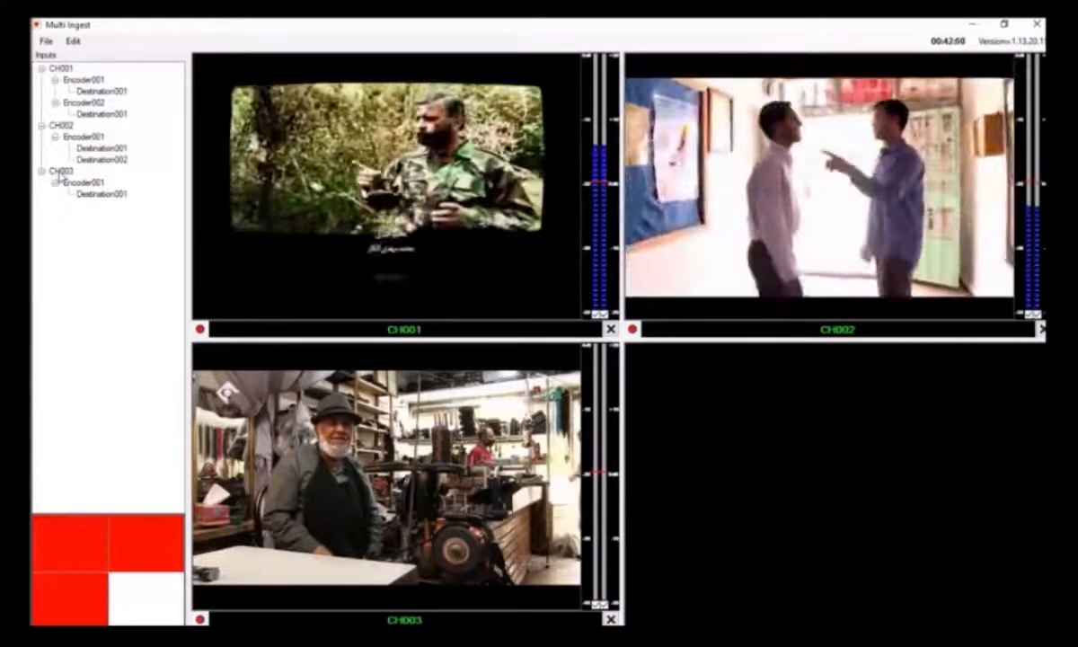
left_click(59, 172)
left_click(84, 183)
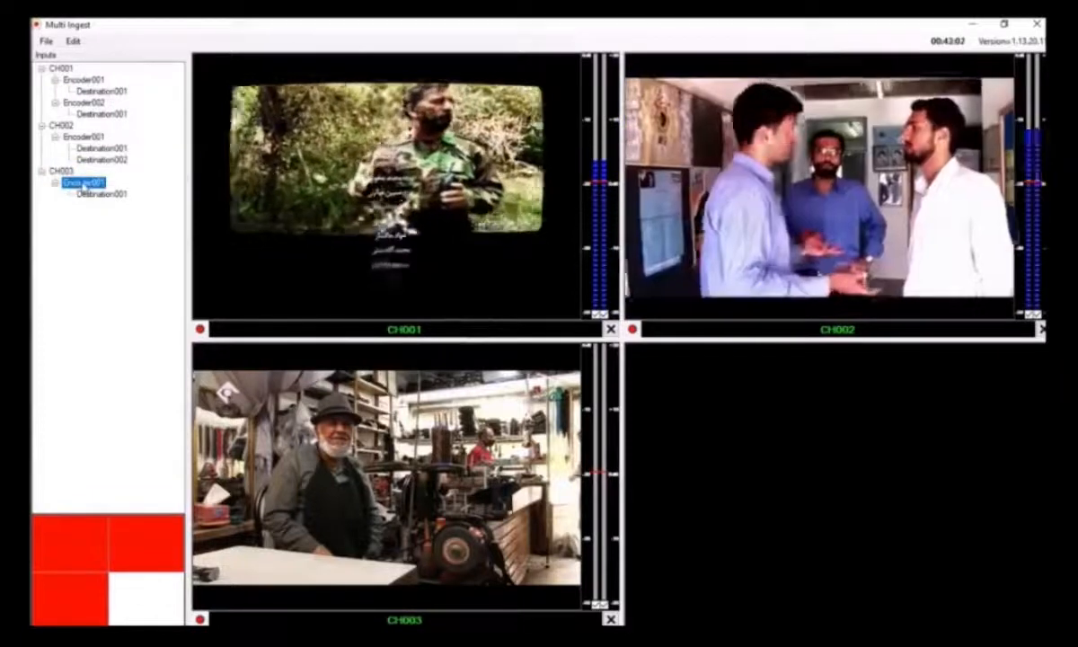